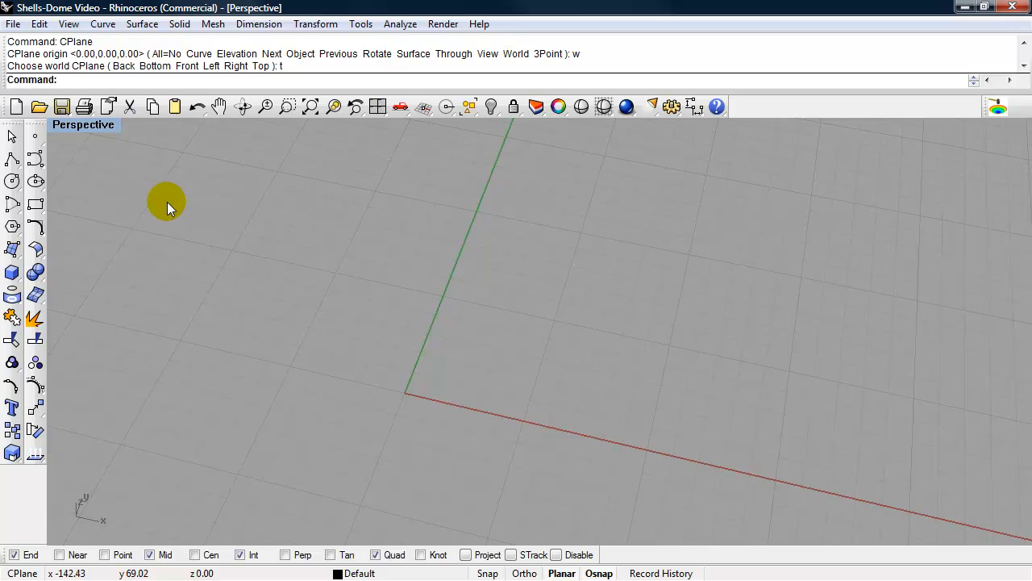
Draw a three-sided polygon by edge with grid snap on, its base running 50 units from the origin along the X axis.
left_click(10, 235)
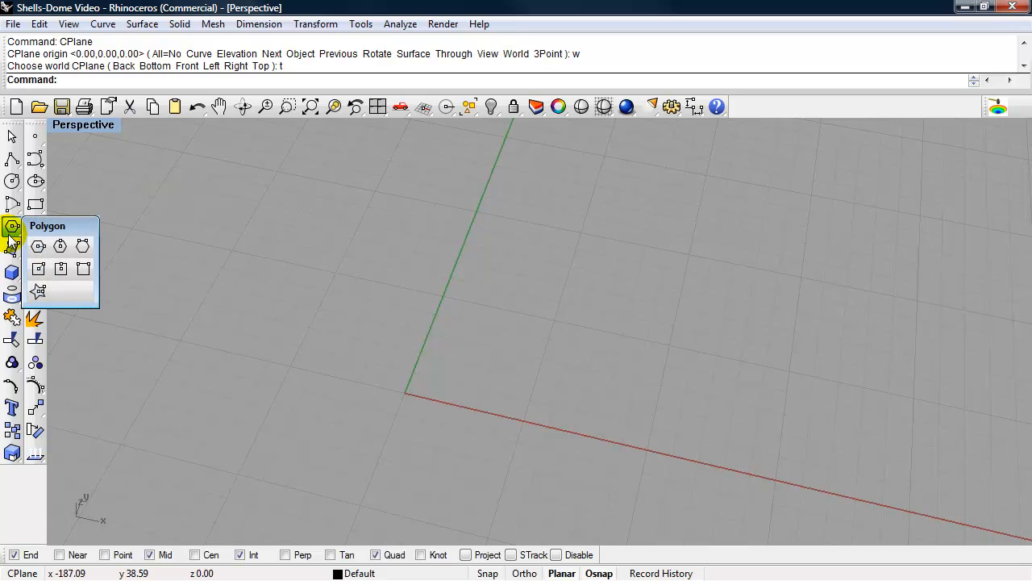
left_click(10, 233)
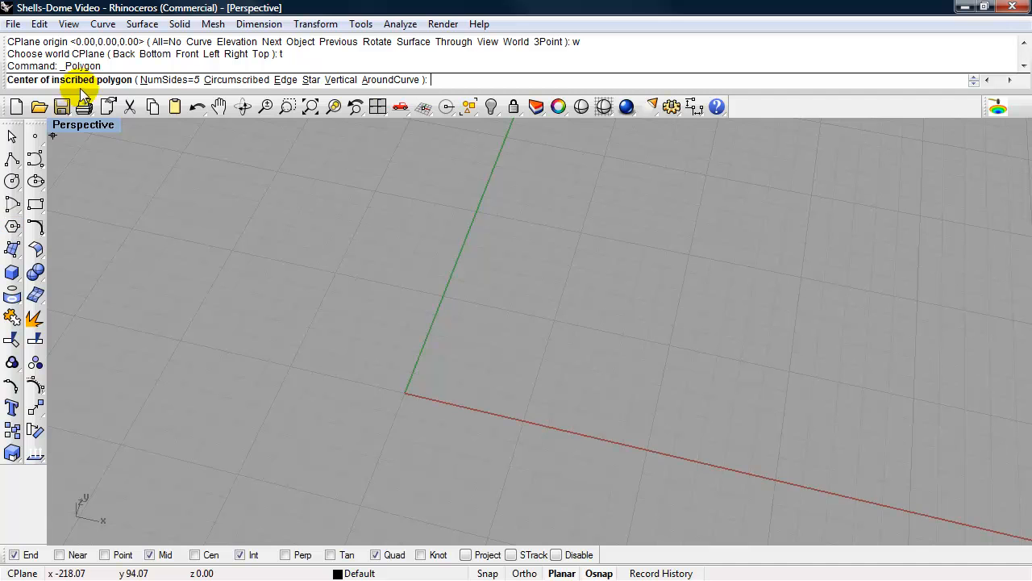
left_click(168, 80)
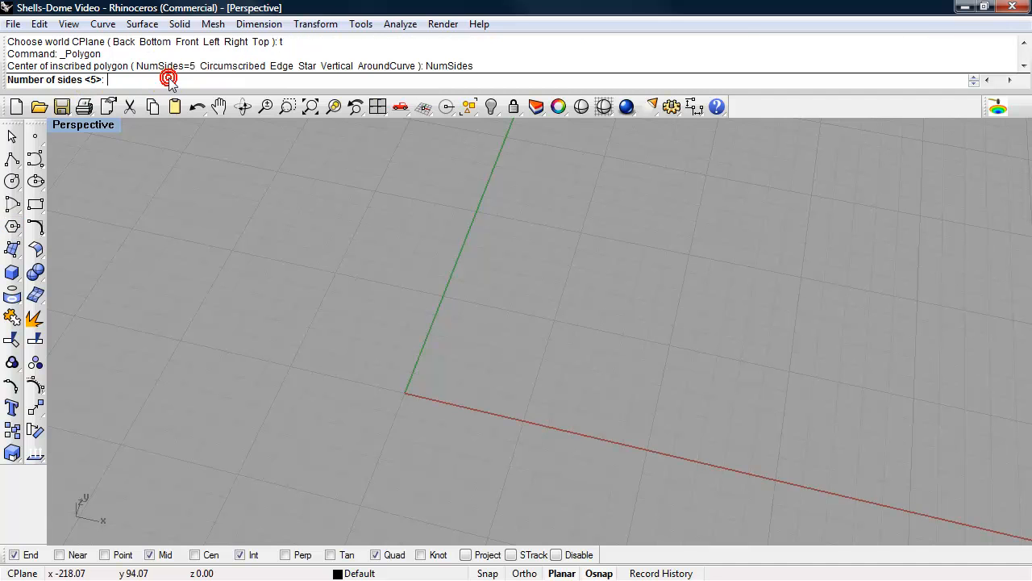
type("3")
key("Return")
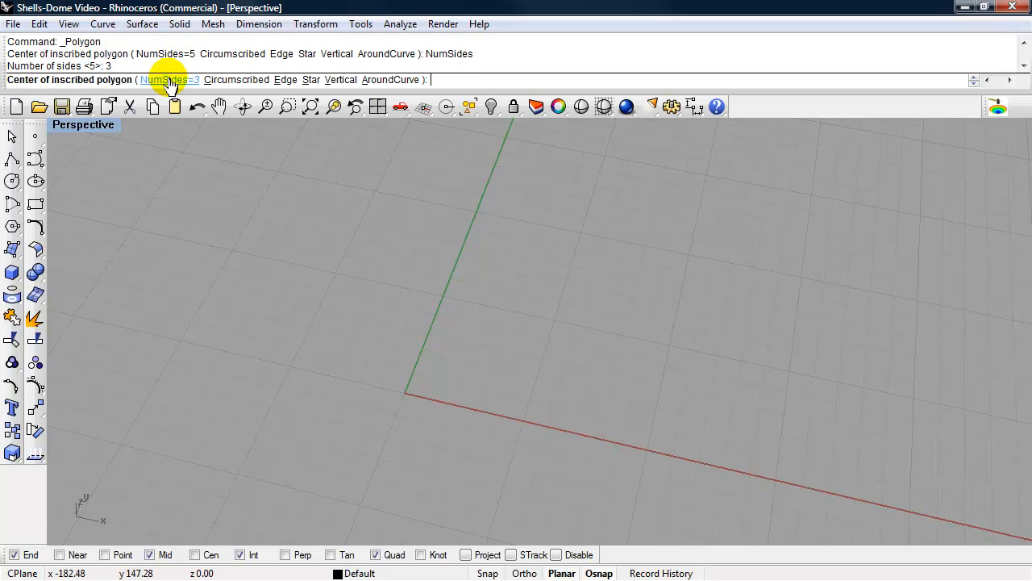
left_click(286, 81)
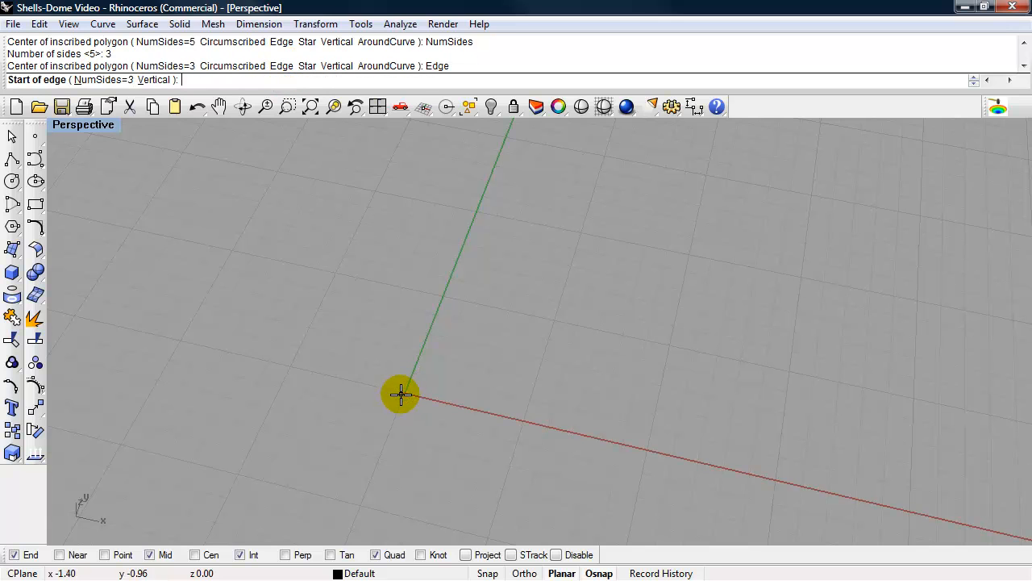
left_click(487, 574)
left_click(405, 391)
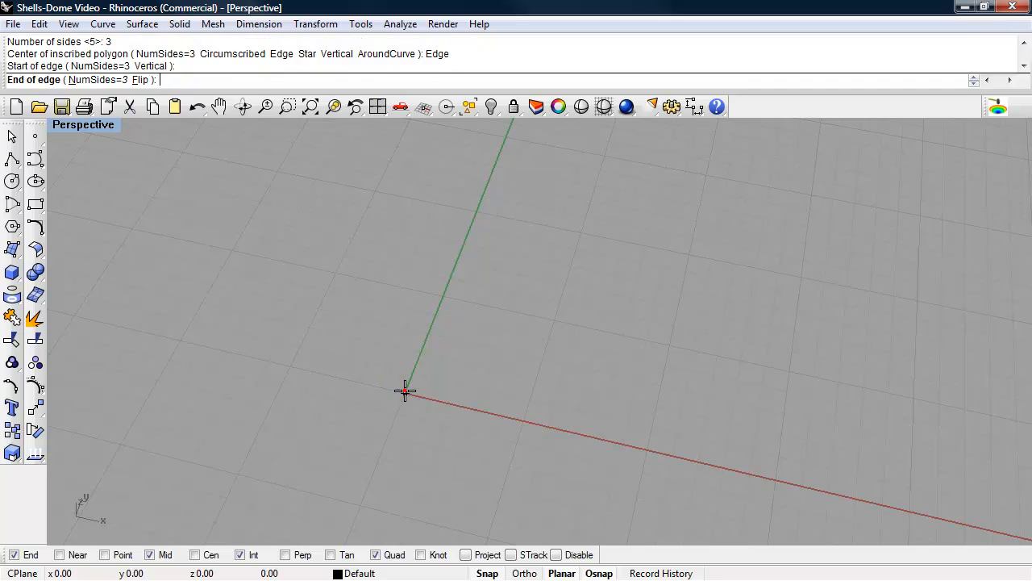
left_click(524, 418)
scroll(488, 413, "up", 5)
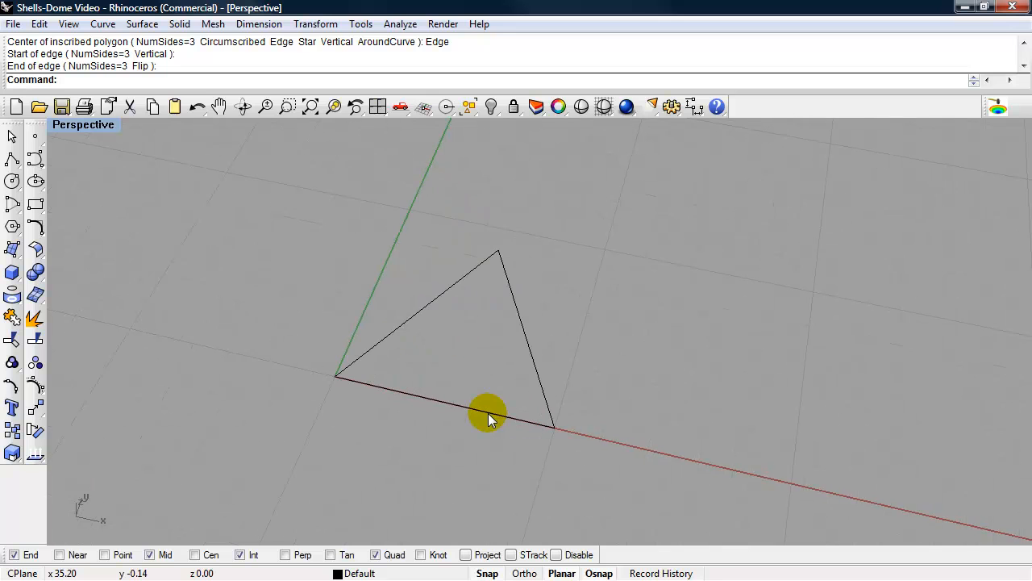
right_click_drag(488, 412, 501, 429, "shift")
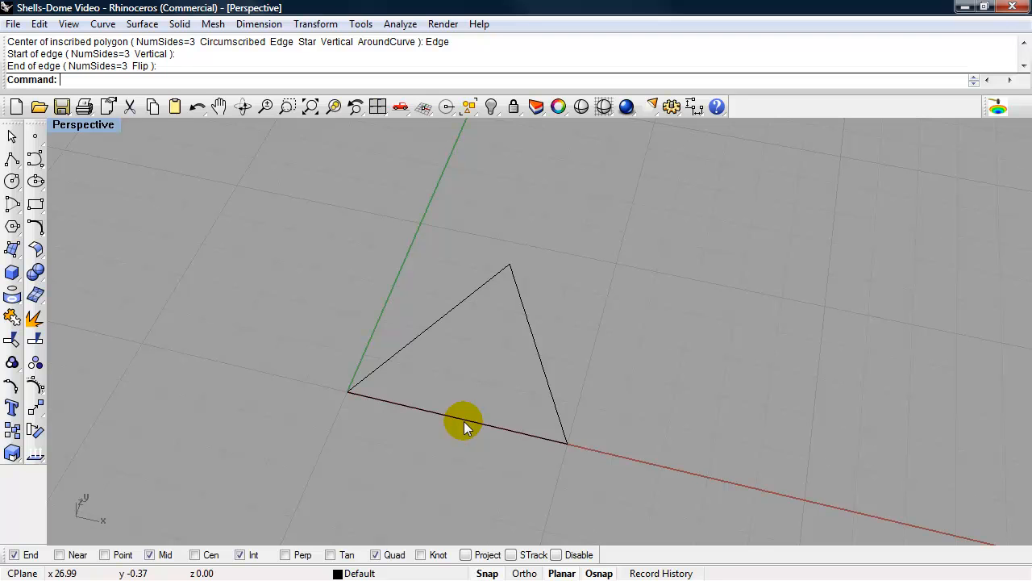
Draw a line from the triangle's apex to the midpoint of its base edge on the X axis.
type("line")
key("Return")
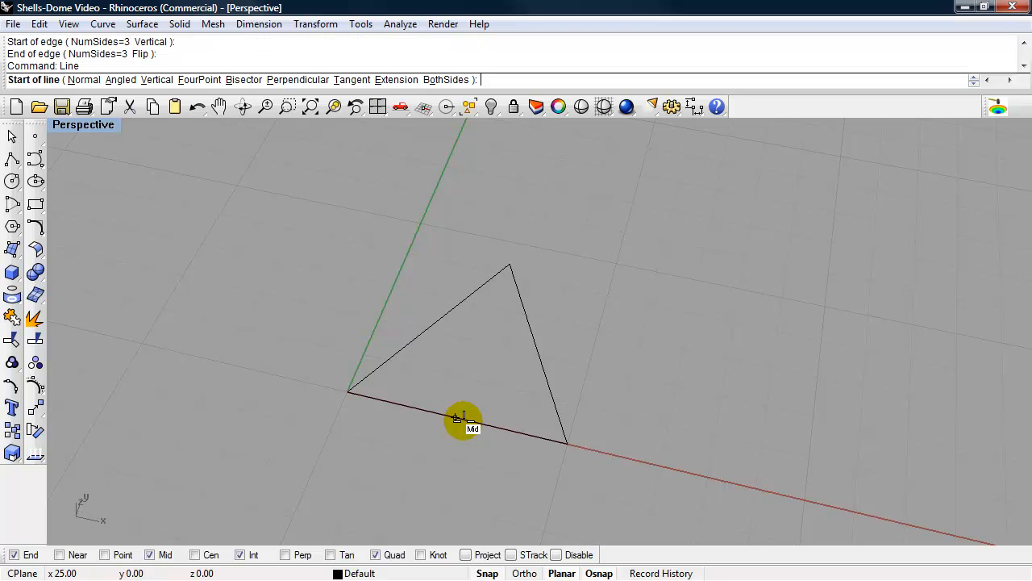
left_click(510, 265)
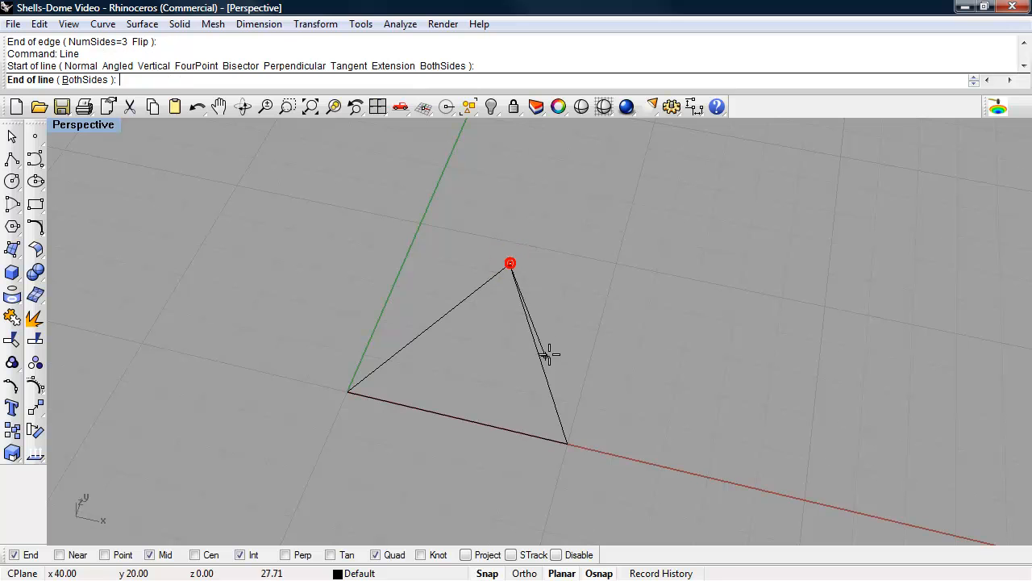
left_click(459, 415)
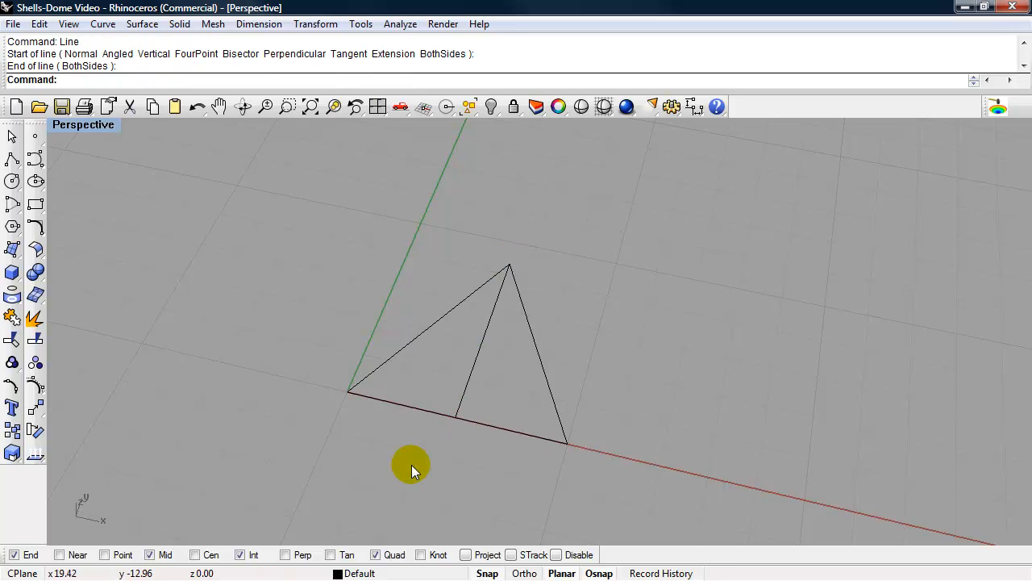
Draw the other two medians, from the origin corner and the base's far corner to the midpoints of their opposite edges.
right_click_drag(411, 464, 409, 462)
type("Line")
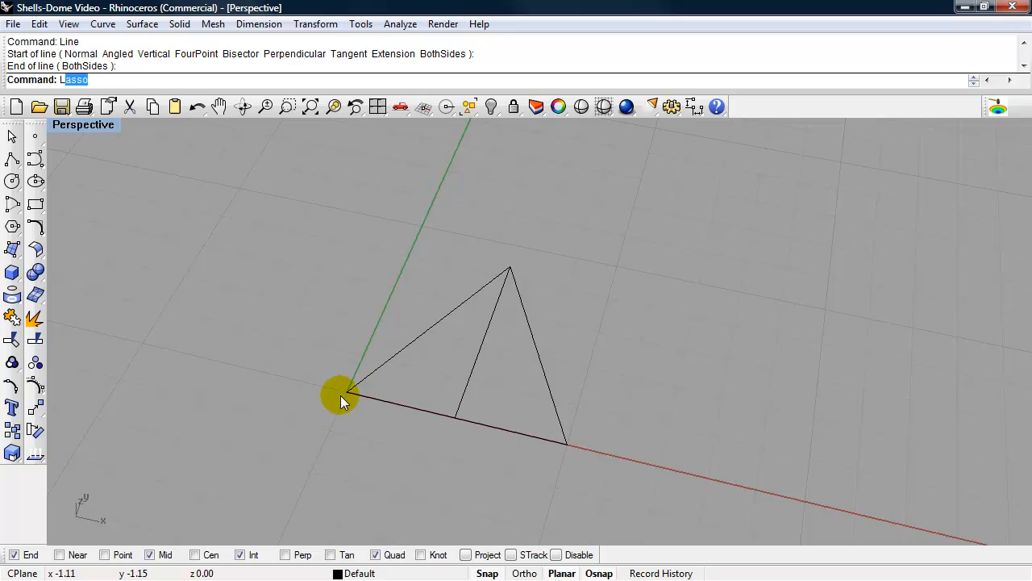
key("Return")
left_click(340, 395)
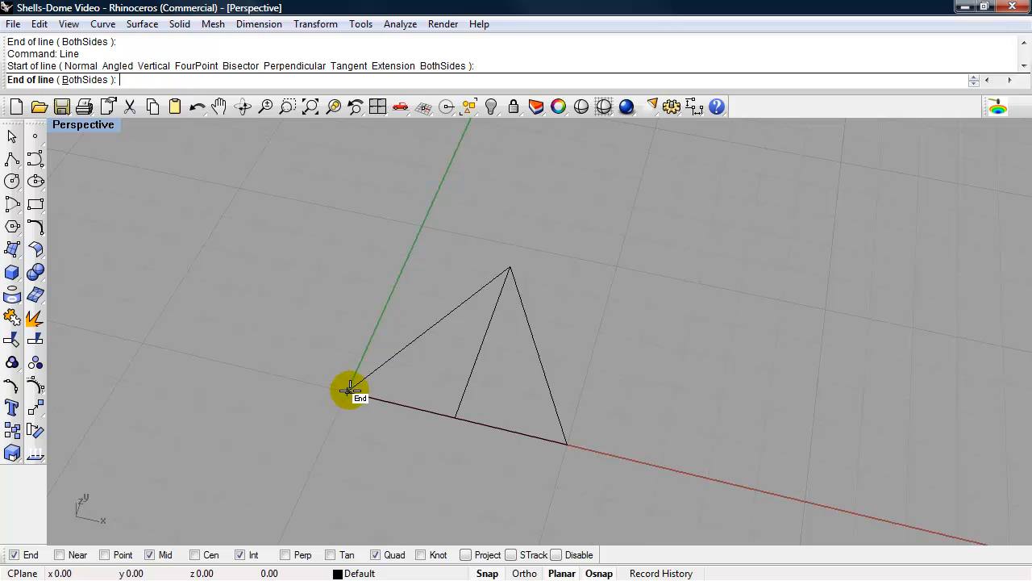
left_click(539, 351)
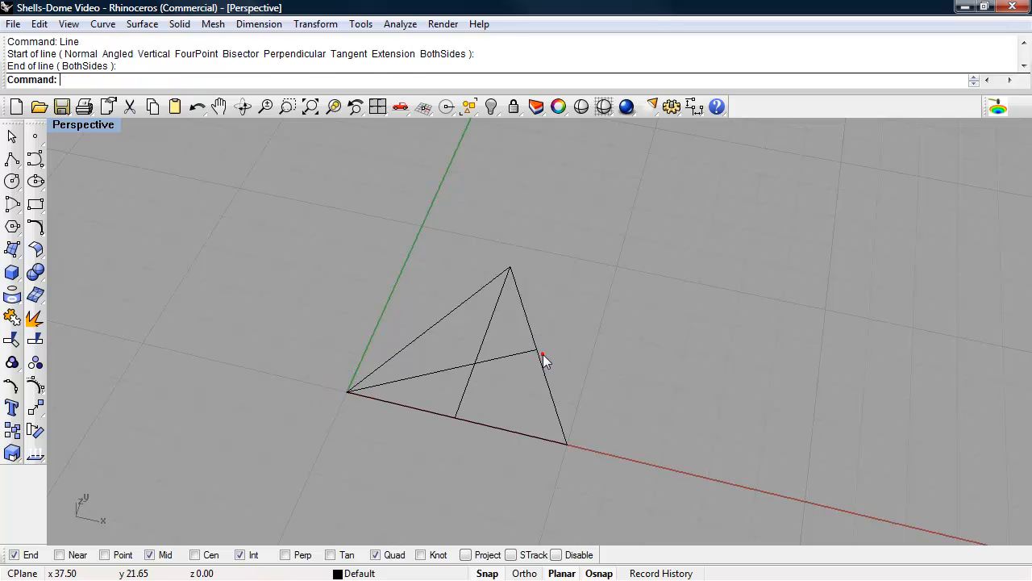
right_click(511, 463)
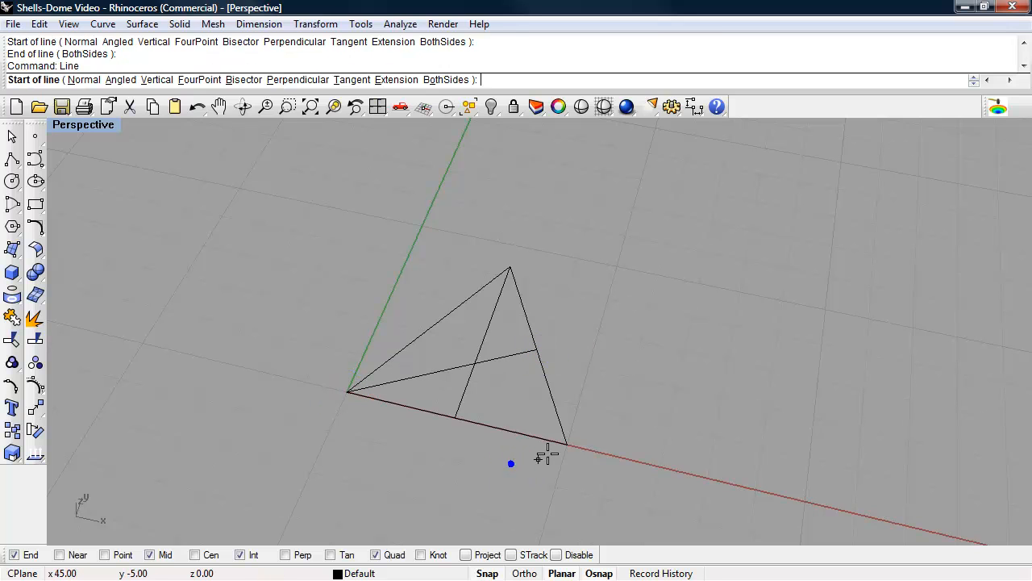
left_click(564, 443)
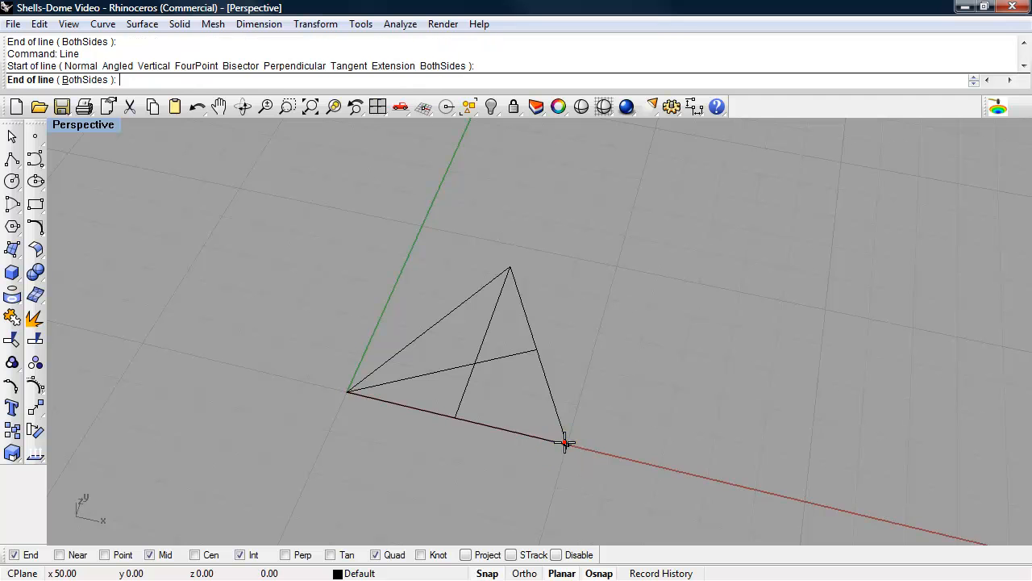
left_click(430, 328)
Set the construction plane to the world Front plane.
right_click_drag(454, 455, 454, 421)
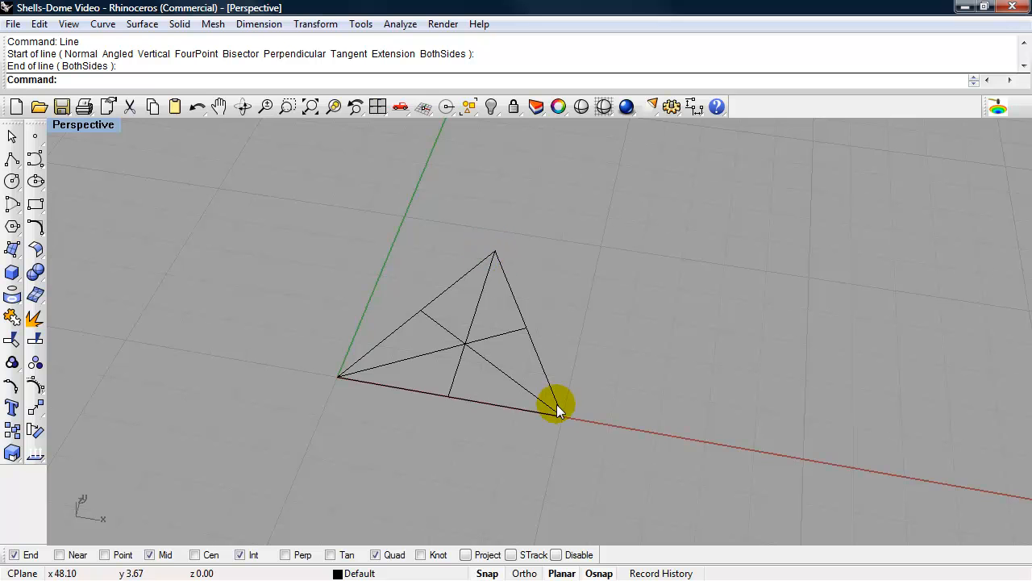
right_click_drag(470, 432, 527, 385)
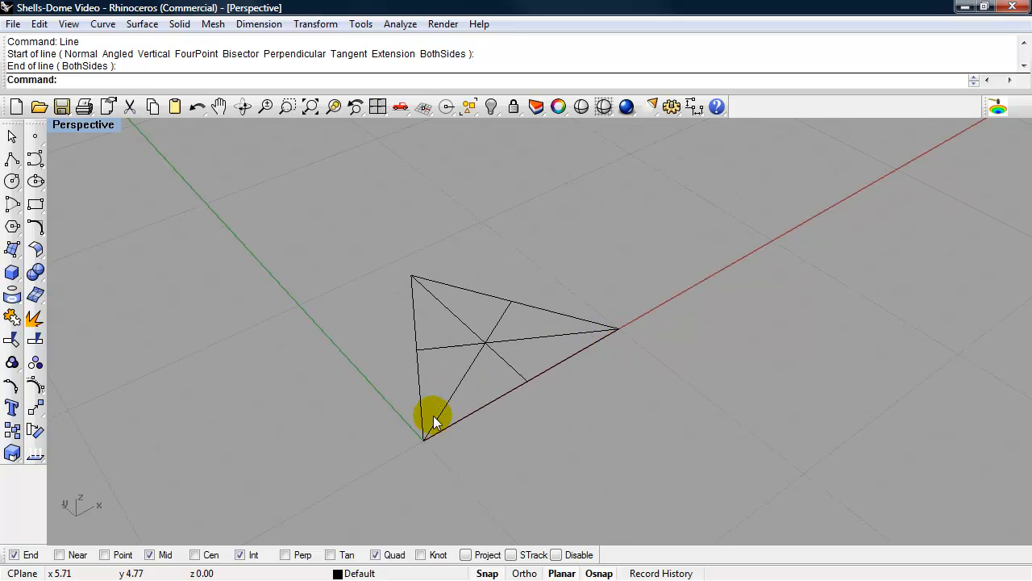
mouse_move(585, 353)
right_mouse_down()
mouse_move(553, 404)
mouse_move(569, 365)
right_mouse_up()
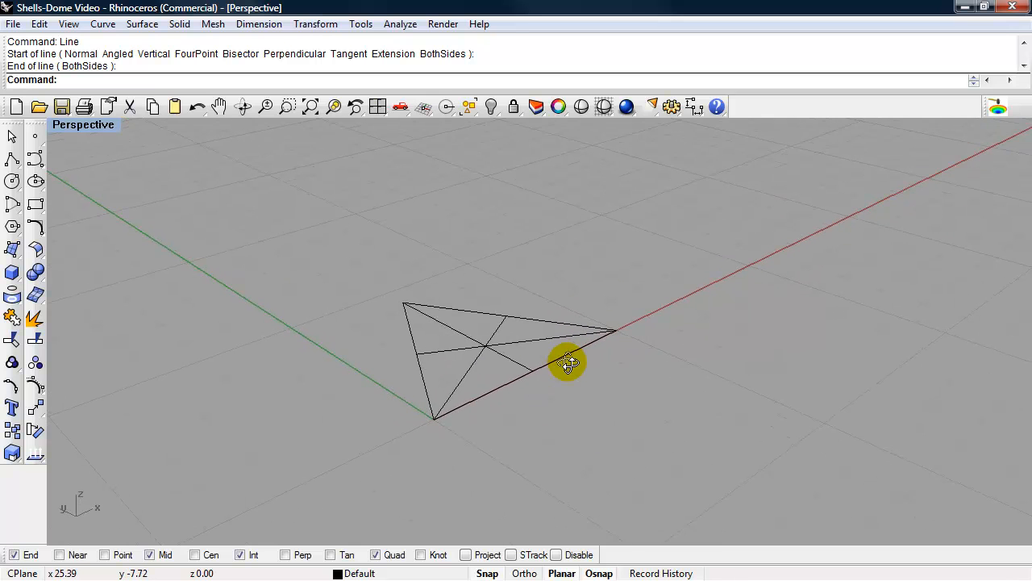
right_click_drag(511, 393, 623, 380)
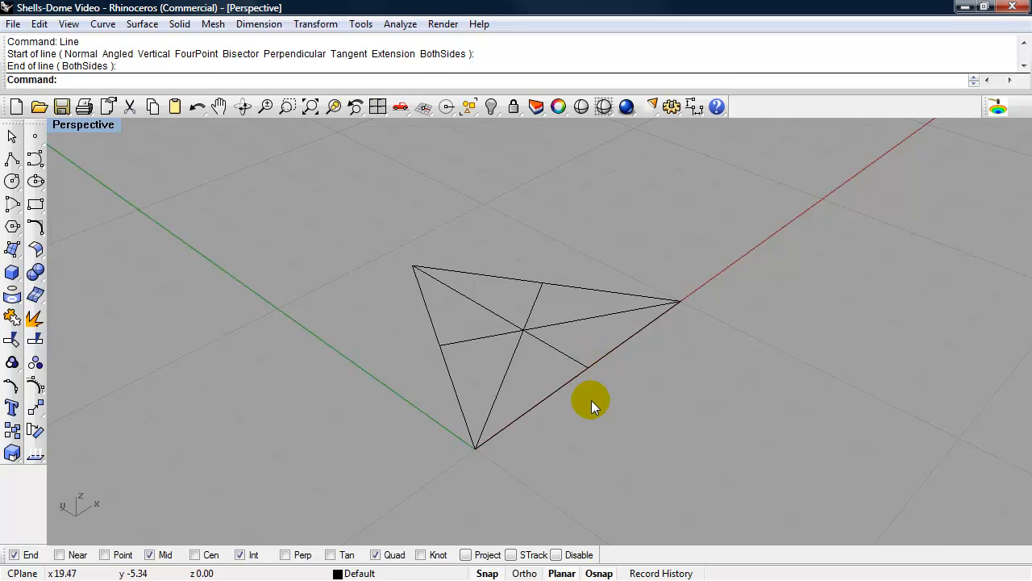
type("CPl")
key("Return")
type("w")
key("Return")
type("f")
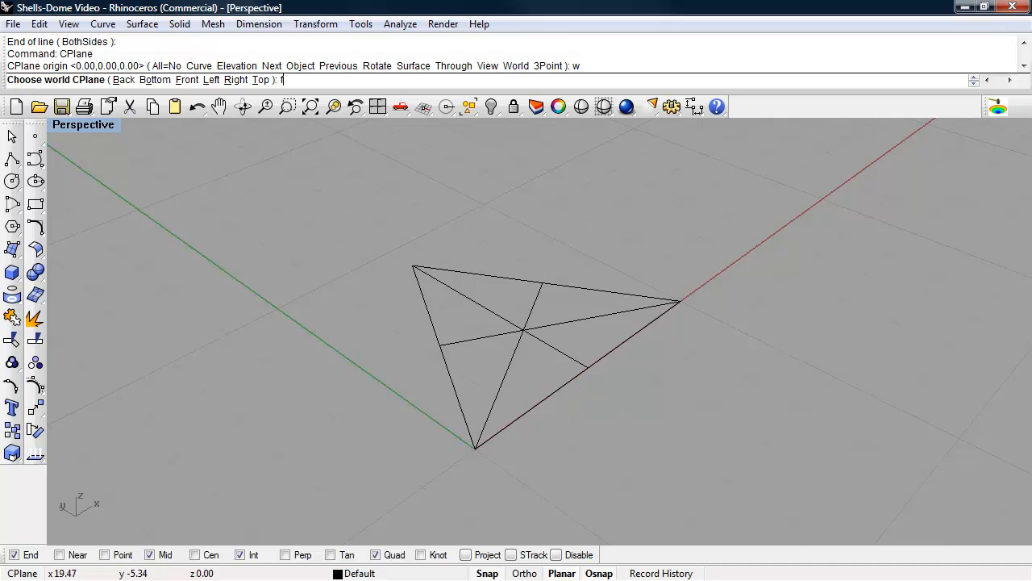
key("Return")
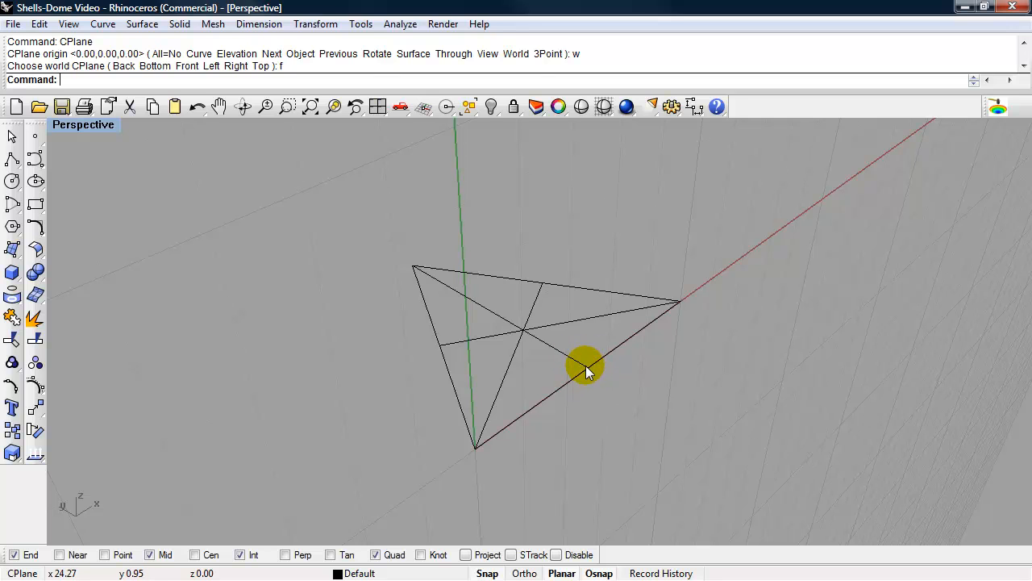
Define a 3Point construction plane with its origin at the base edge's midpoint, X axis along that edge and Y axis vertical.
type("CPlane")
key("Return")
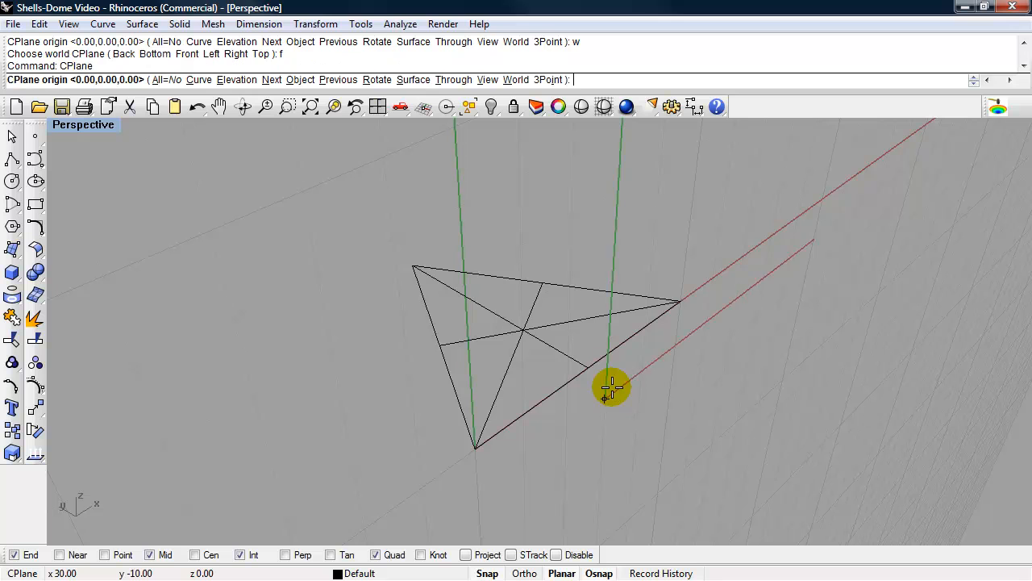
left_click(546, 80)
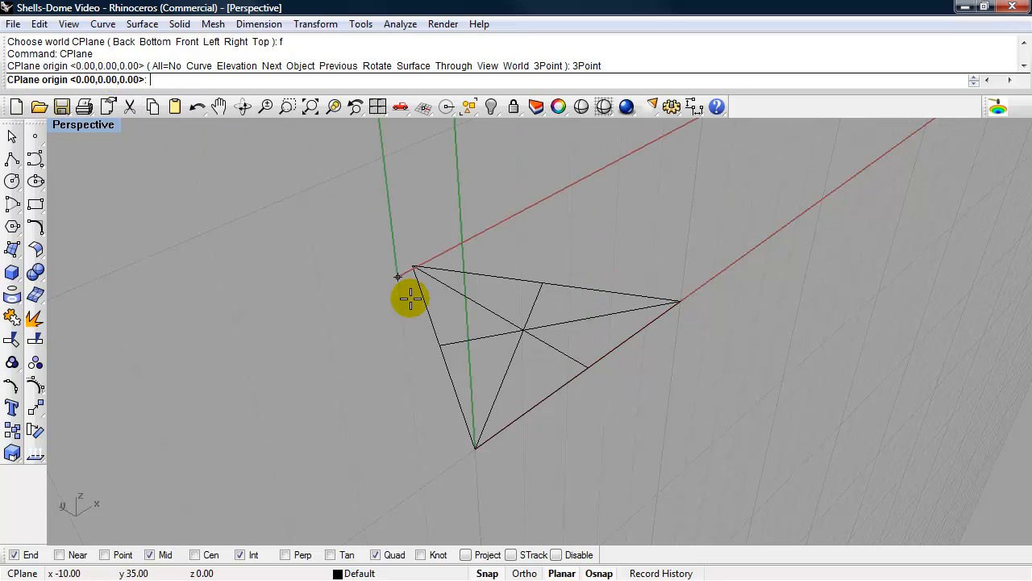
left_click(590, 368)
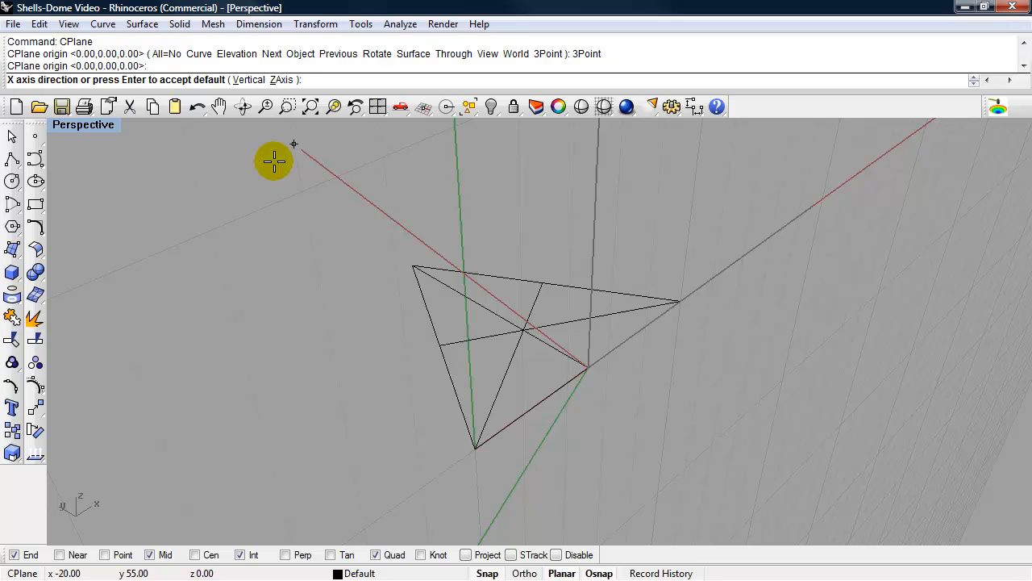
left_click(682, 300)
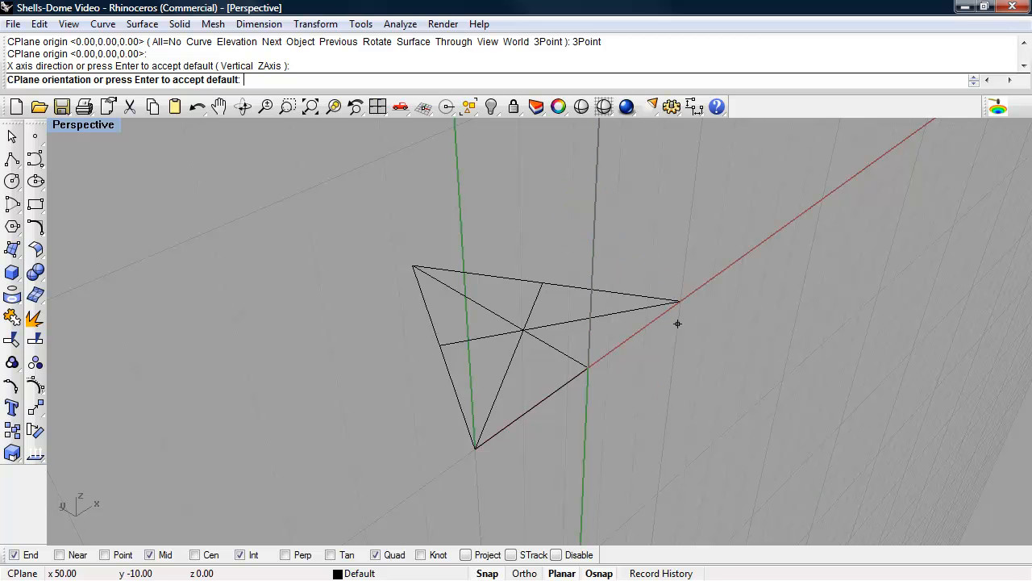
left_click(597, 161)
Draw a hyperbola centred about 25 units up the Y axis, with its focus at the plane origin and its end at the base edge's corner.
right_click_drag(675, 315, 694, 280)
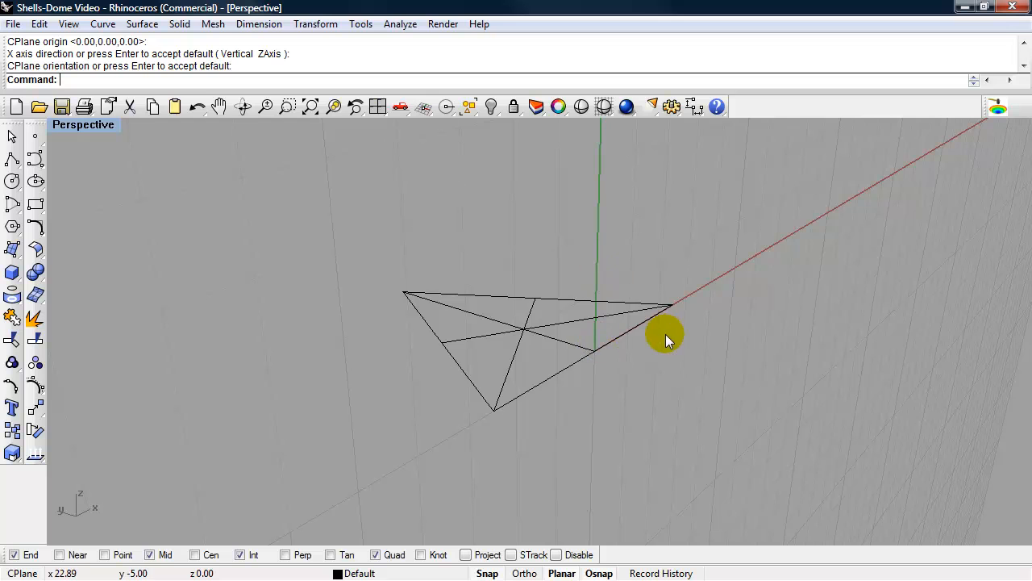
right_click_drag(666, 334, 661, 376)
right_click_drag(621, 348, 609, 383)
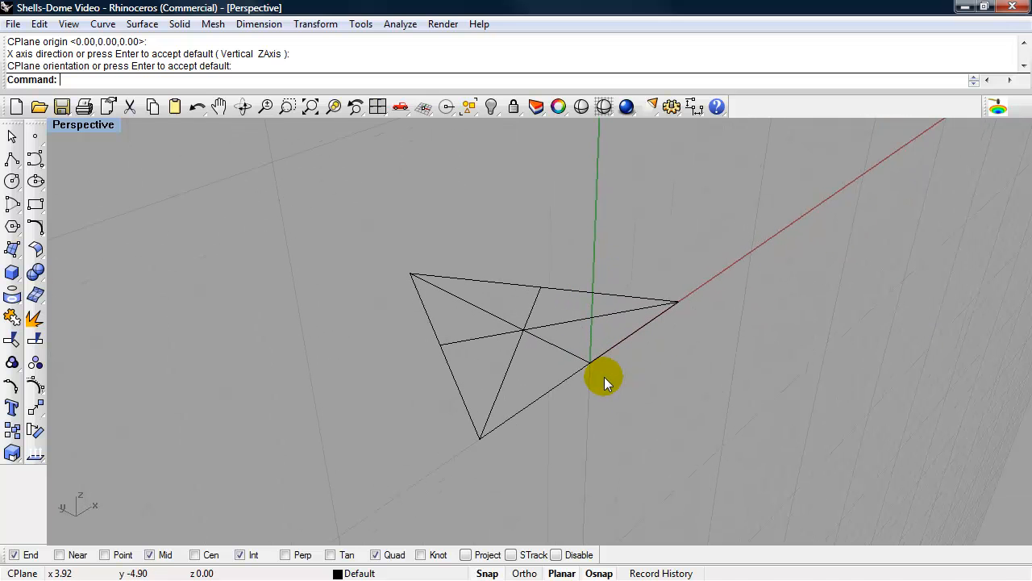
left_click(35, 162)
left_click_drag(66, 158, 270, 162)
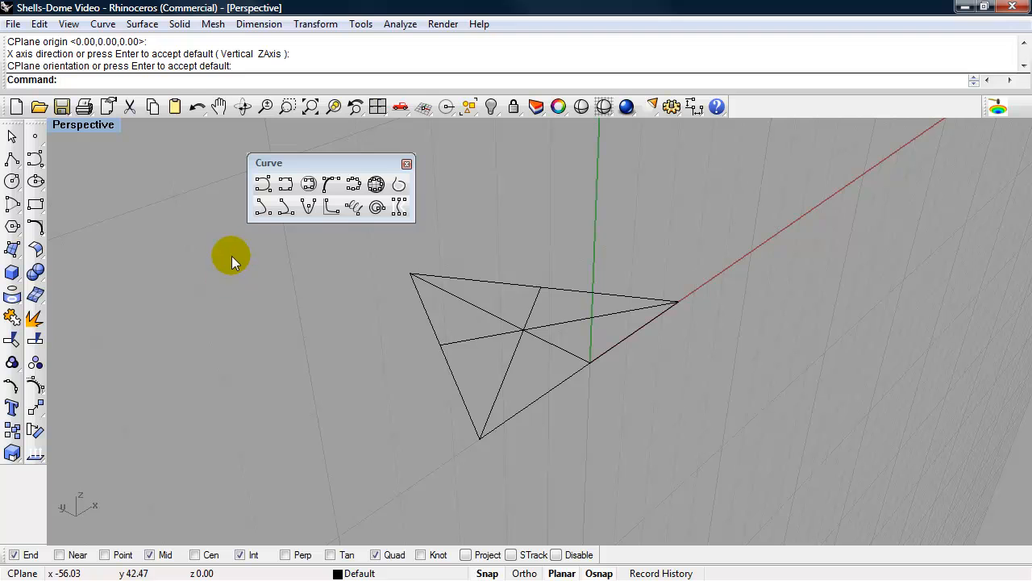
left_click(332, 211)
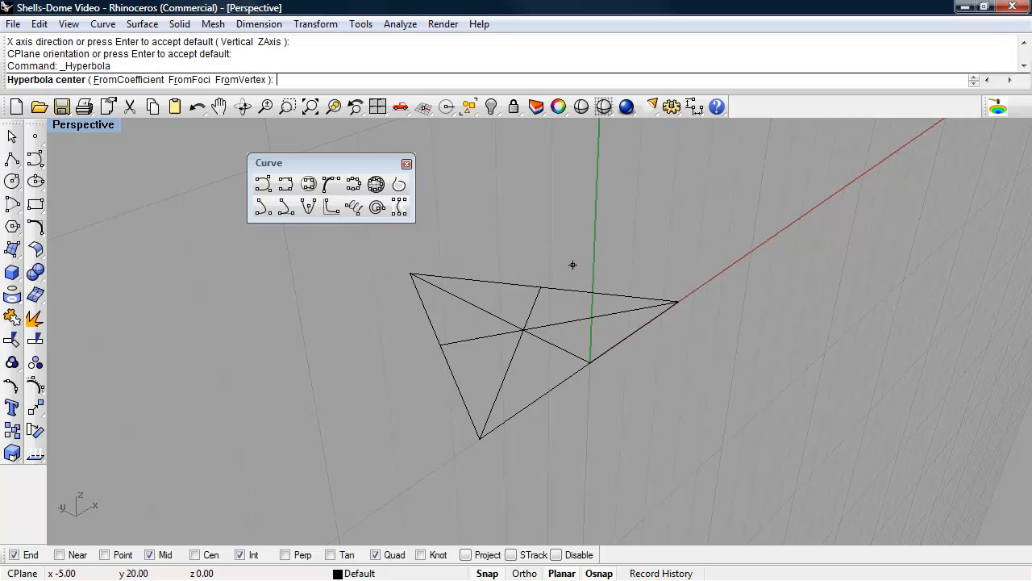
left_click(591, 234)
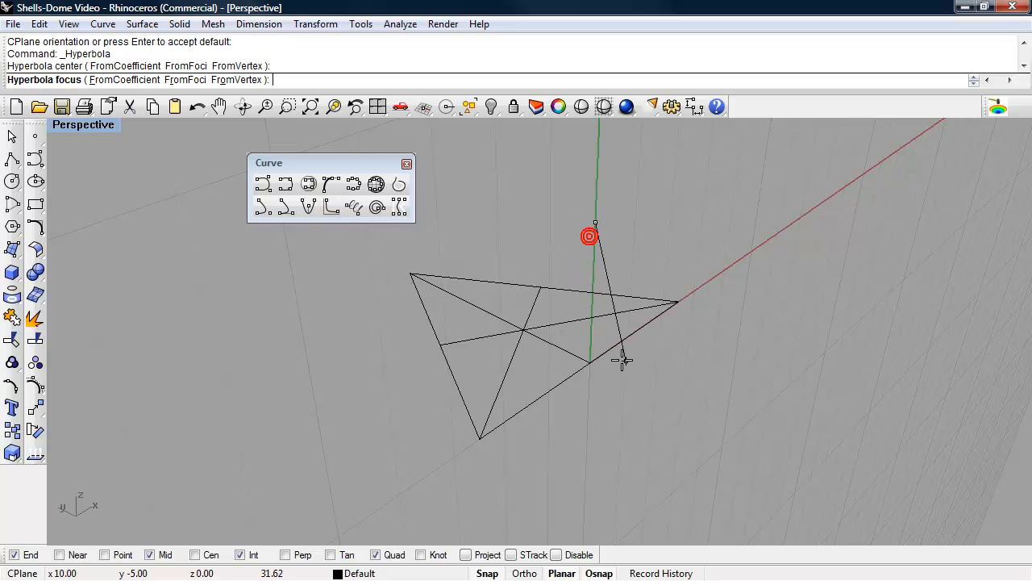
left_click(590, 363)
left_click(480, 433)
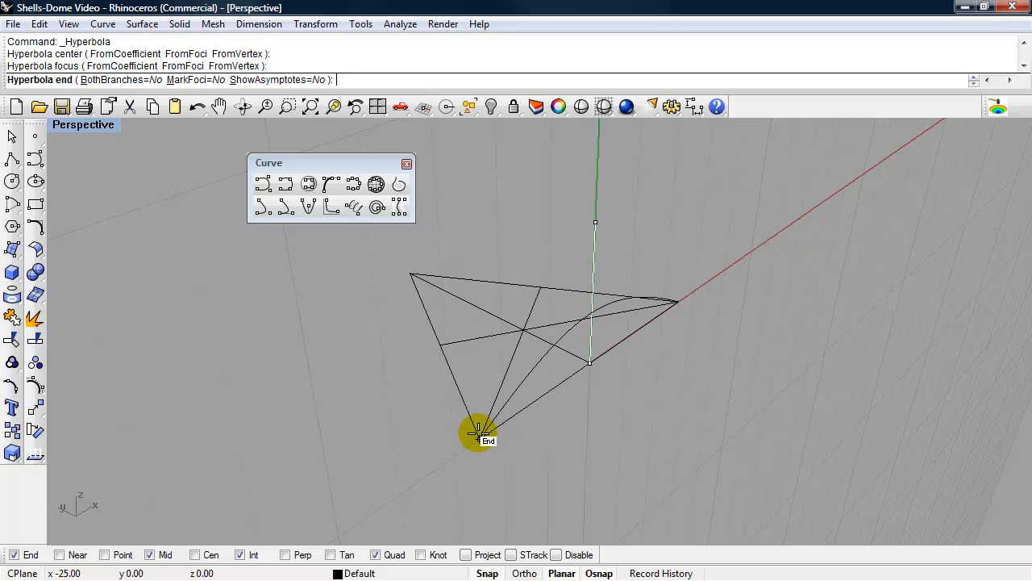
left_click(479, 433)
right_click_drag(611, 422, 614, 445)
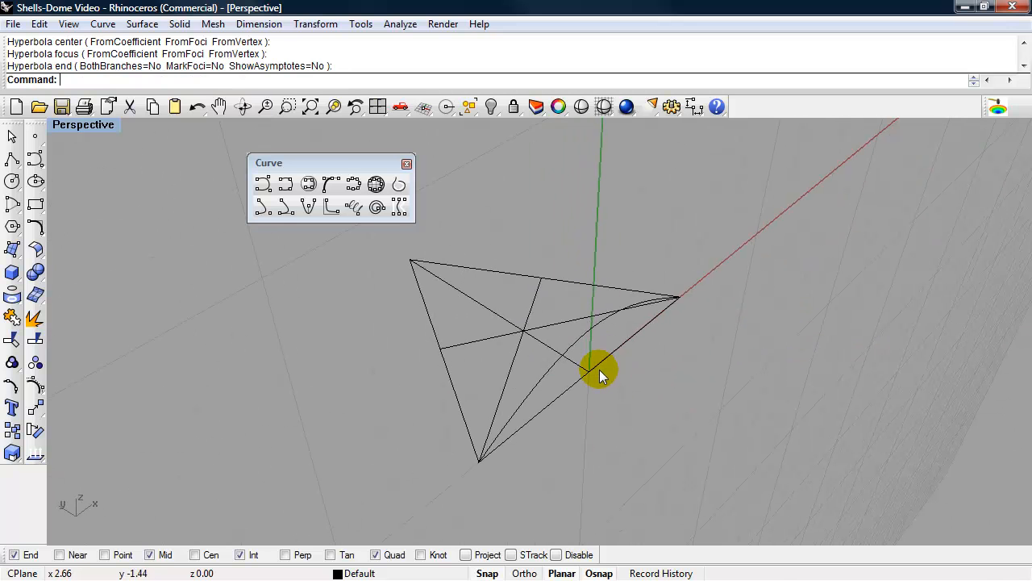
mouse_move(656, 396)
right_mouse_down()
mouse_move(682, 359)
mouse_move(728, 341)
mouse_move(666, 379)
mouse_move(731, 380)
mouse_move(703, 395)
mouse_move(702, 405)
mouse_move(634, 390)
mouse_move(592, 346)
mouse_move(653, 405)
right_mouse_up()
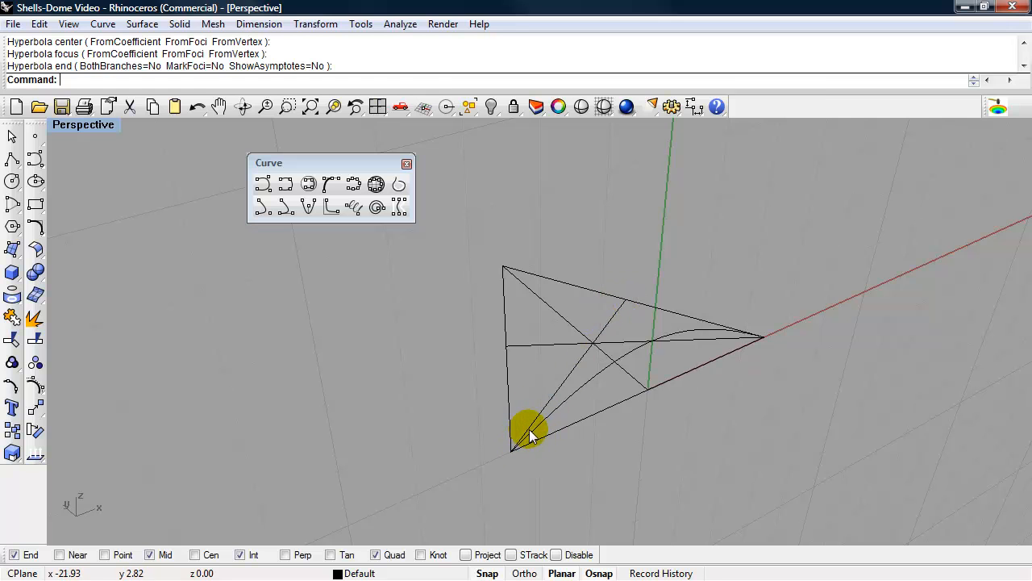
right_click_drag(531, 409, 487, 318)
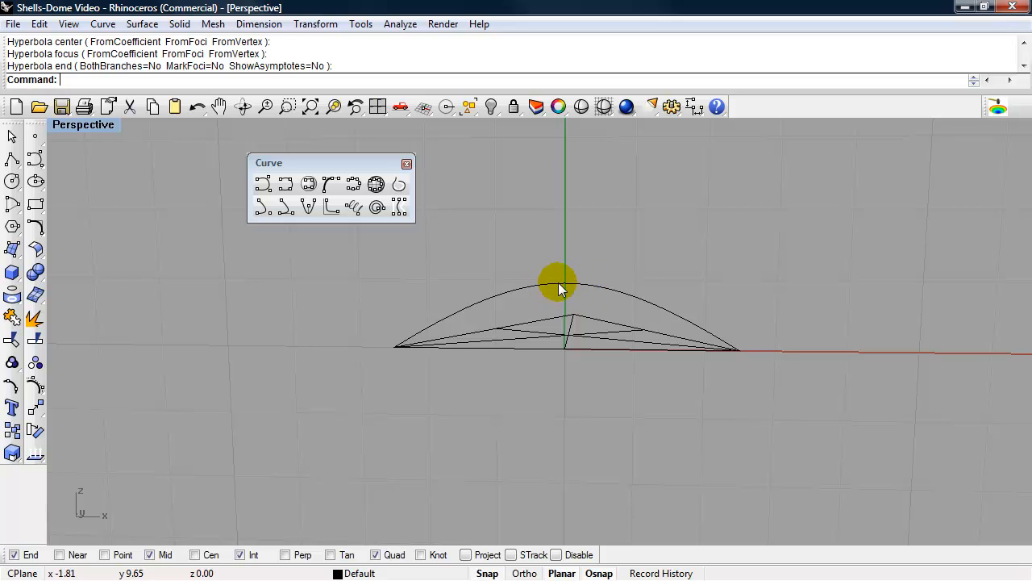
Add a vertical dimension from the arch's peak to the base edge's midpoint, placed beside the base edge's far corner.
right_click_drag(550, 327, 663, 391)
right_click_drag(663, 391, 613, 367)
right_click_drag(636, 326, 702, 380)
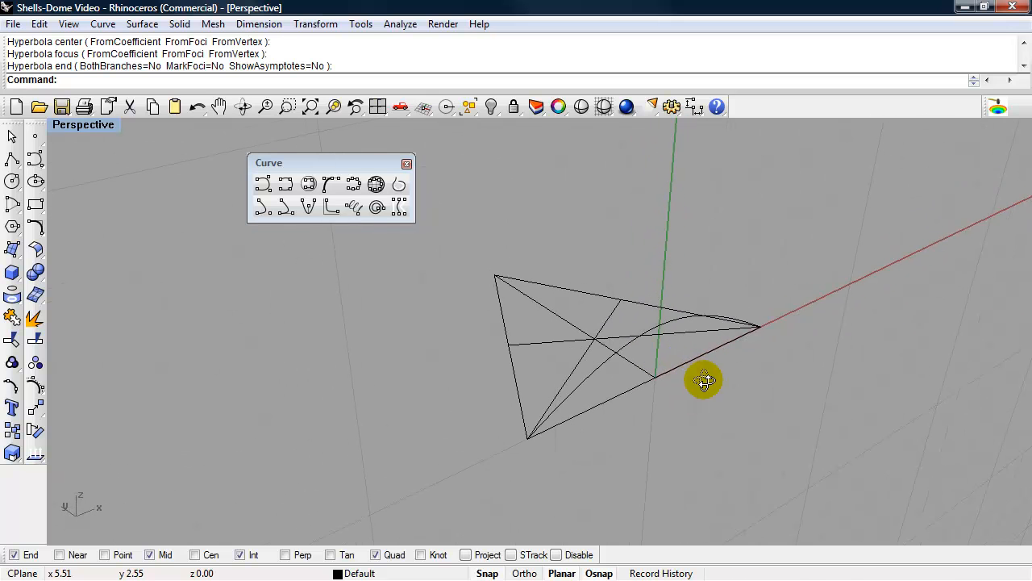
left_click(692, 107)
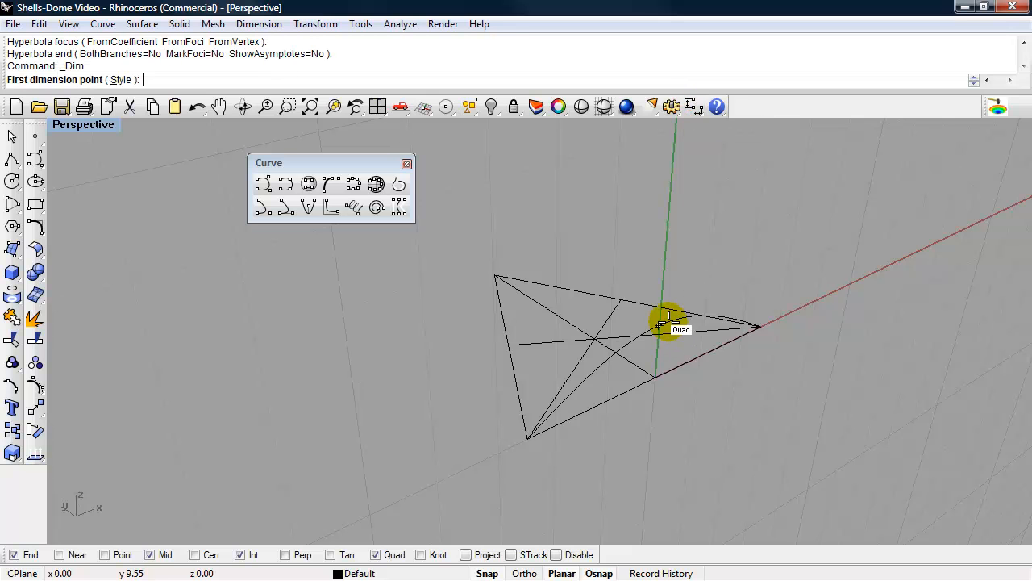
right_click_drag(657, 350, 571, 282)
left_click(571, 280)
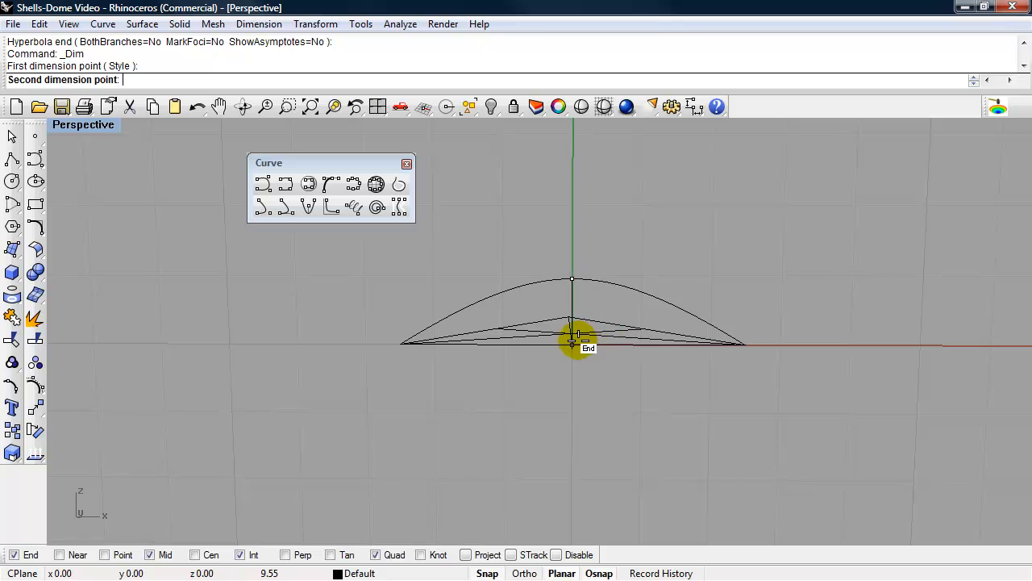
left_click(579, 341)
right_click_drag(634, 341, 739, 444)
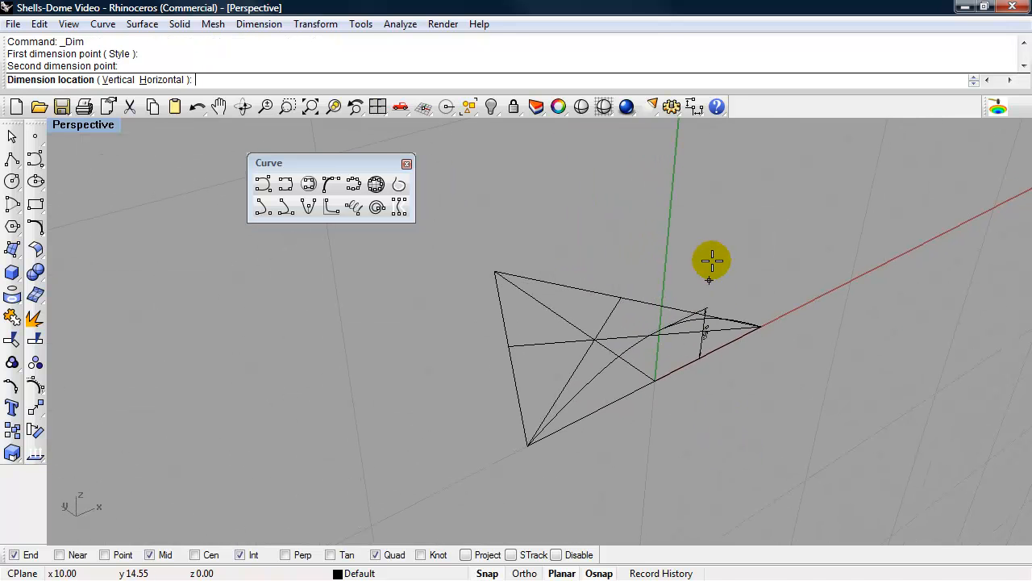
left_click(121, 79)
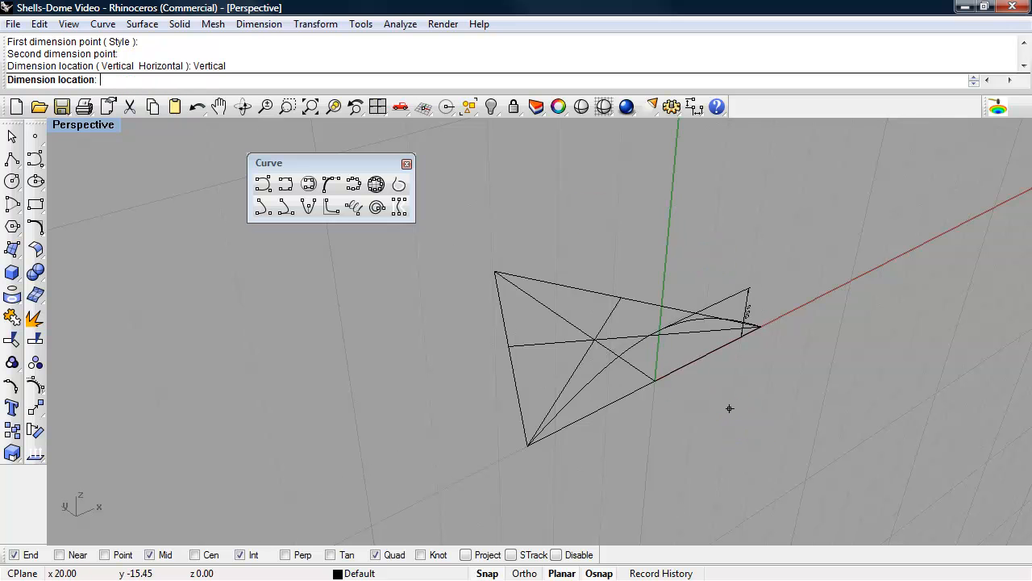
left_click(759, 384)
right_click_drag(761, 387, 677, 337)
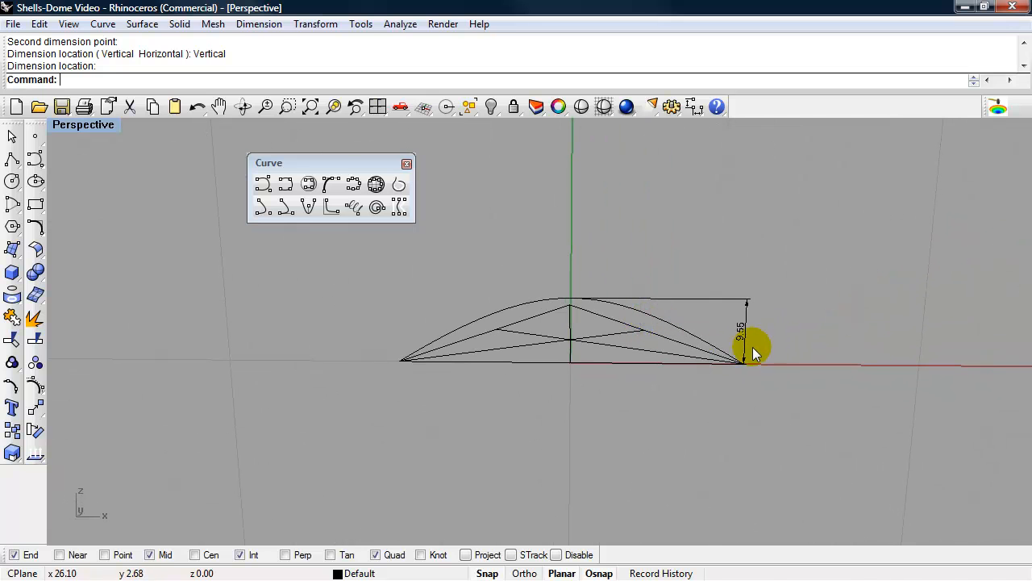
right_click_drag(740, 405, 726, 335)
right_click_drag(702, 368, 574, 367)
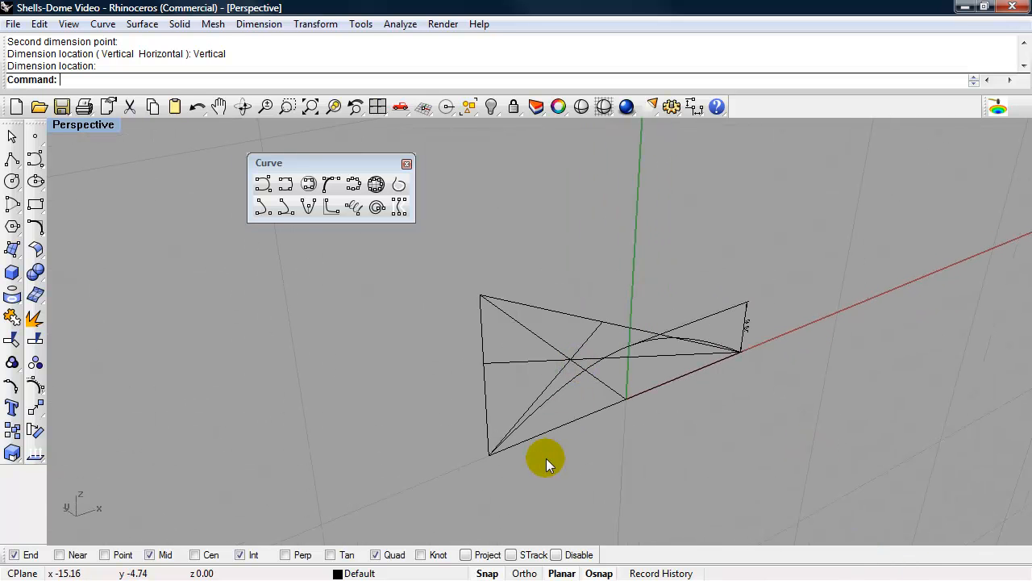
Draw a vertical line 15' high from the point where the medians intersect.
type("ne")
key("Return")
left_click(570, 359)
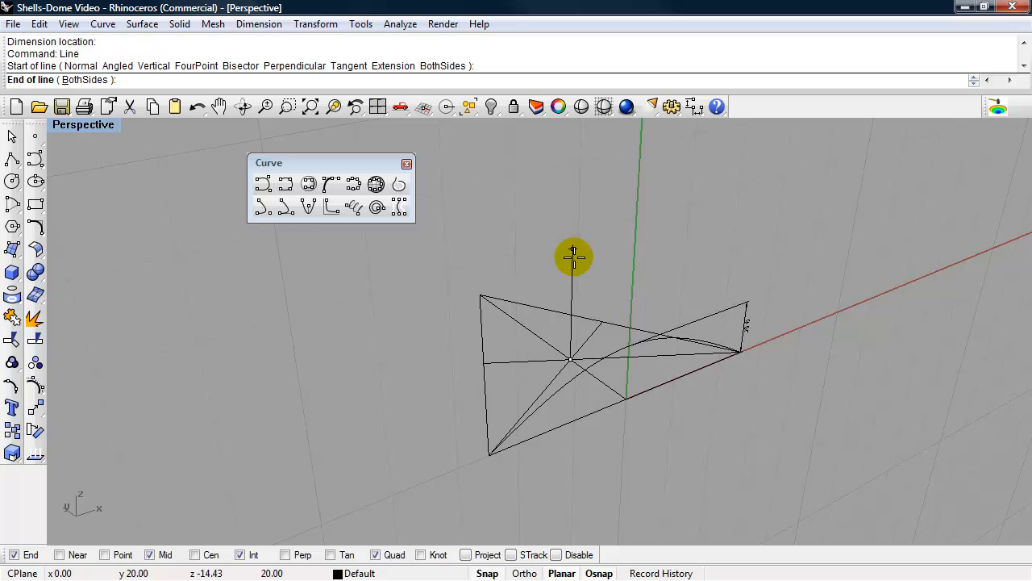
type("15'")
key("Return")
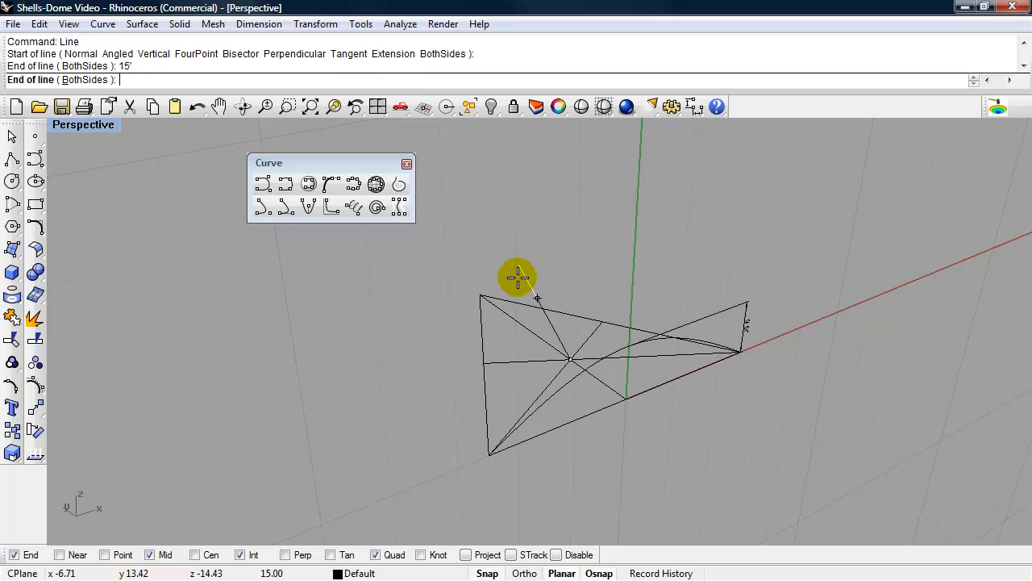
left_click(571, 283)
Copy the vertical line from the medians' intersection to the midpoint of the edge opposite the origin corner.
mouse_move(541, 355)
right_mouse_down()
mouse_move(461, 350)
mouse_move(434, 282)
mouse_move(505, 364)
mouse_move(560, 351)
right_mouse_up()
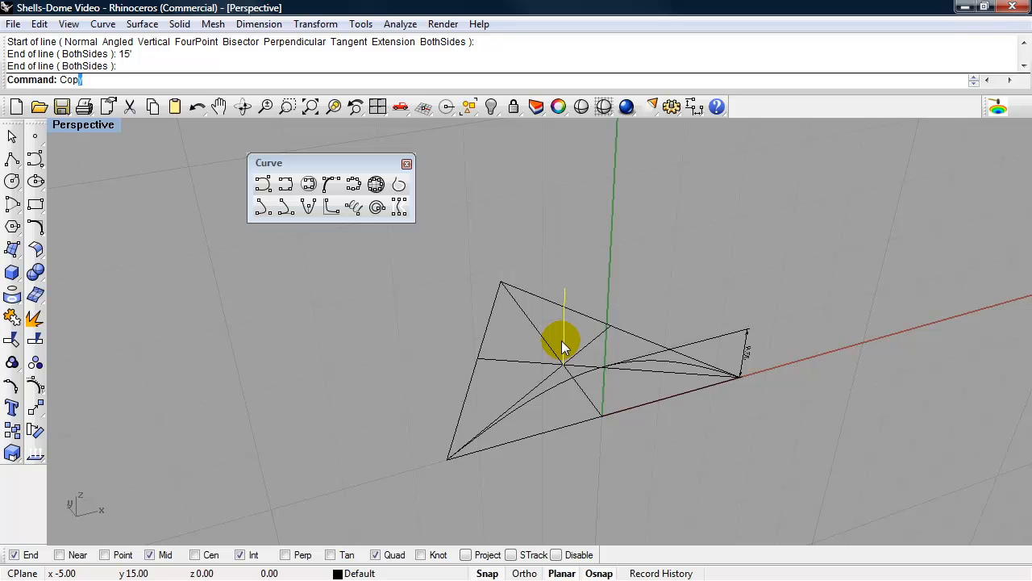
key("Return")
left_click(565, 364)
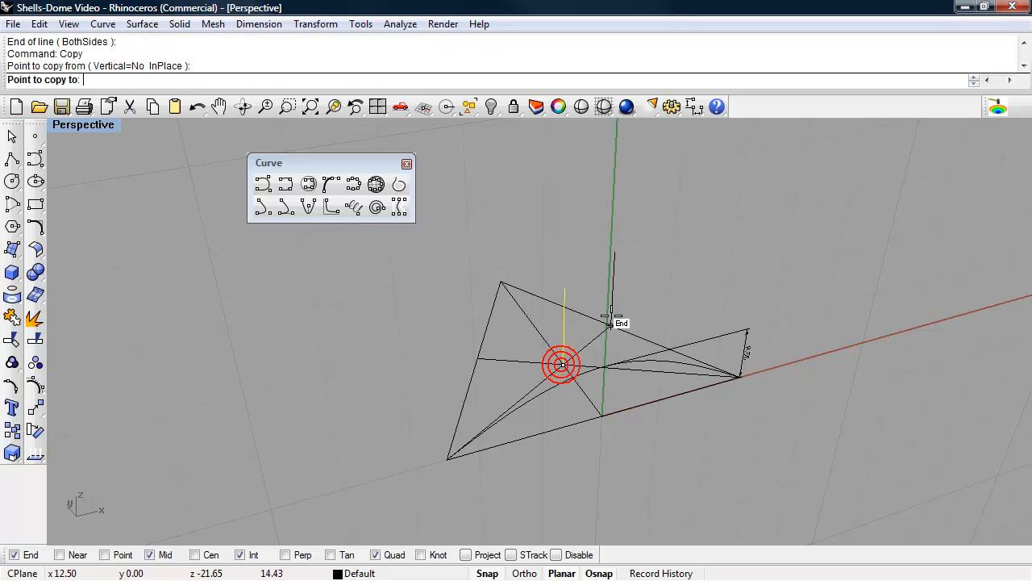
right_click_drag(604, 350, 582, 370)
right_click(607, 375)
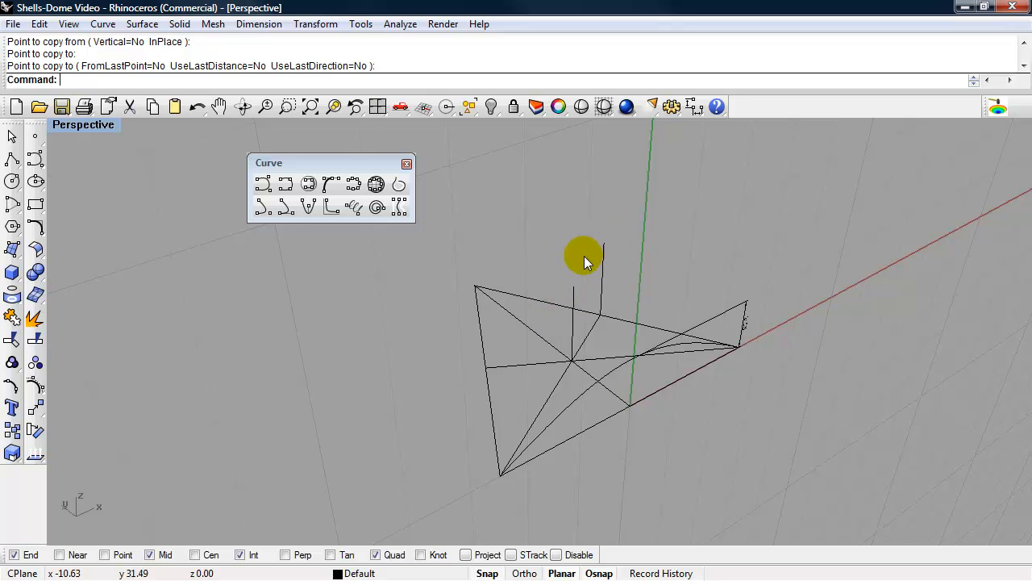
Draw an arc from the origin corner through the top of the central vertical line to the top of its copy.
left_click(12, 203)
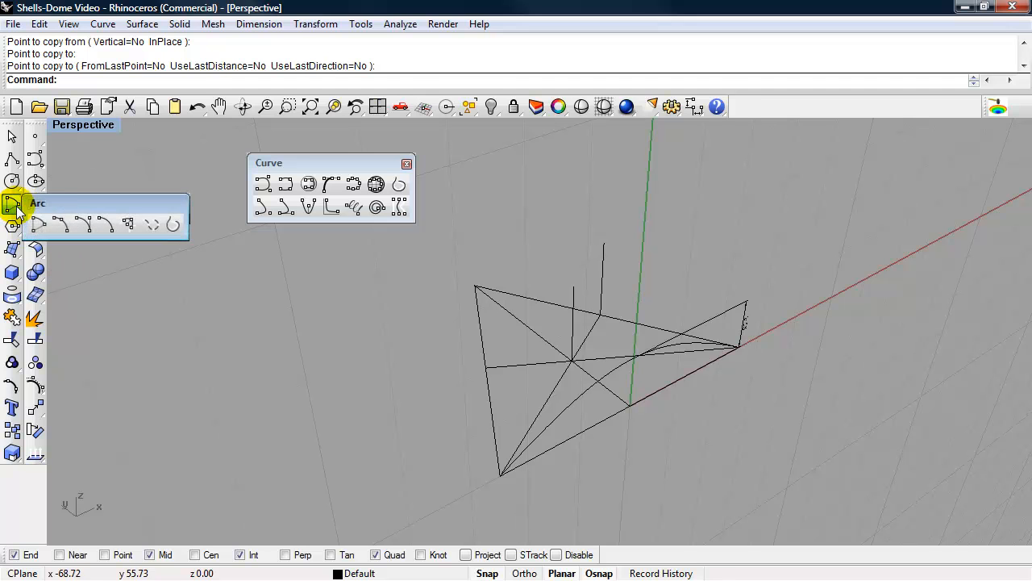
left_click_drag(78, 202, 315, 239)
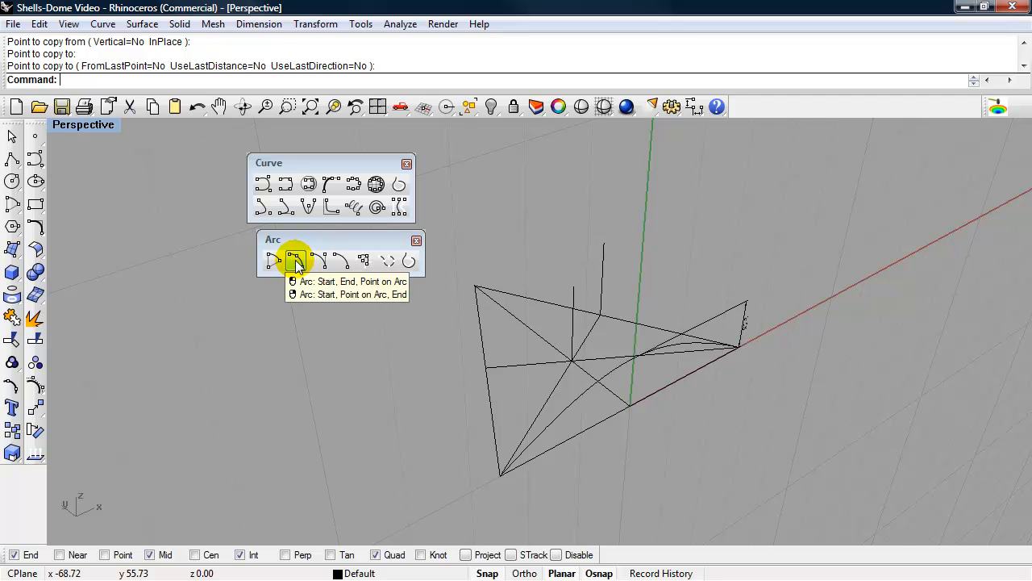
left_click(296, 261)
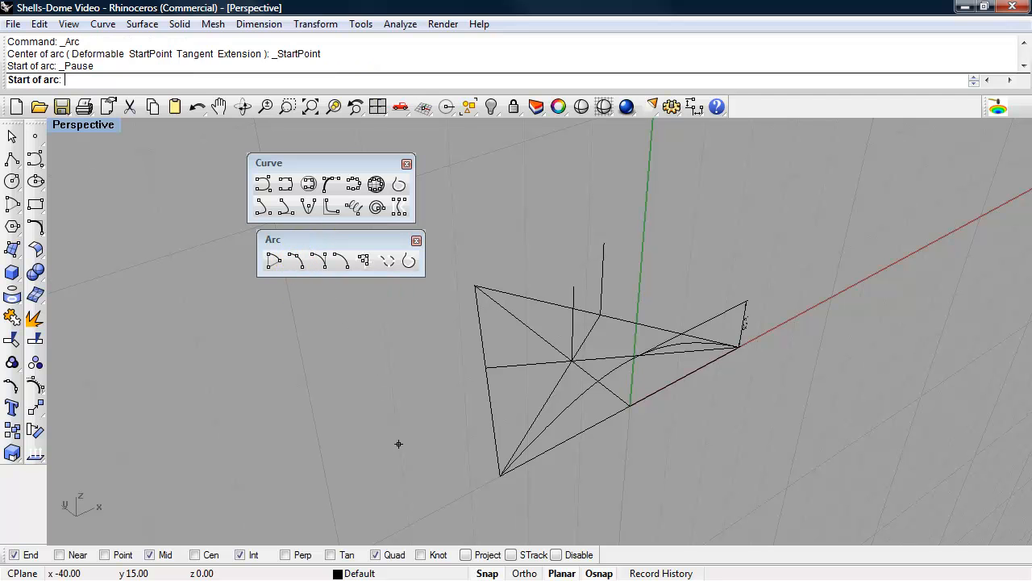
left_click(499, 476)
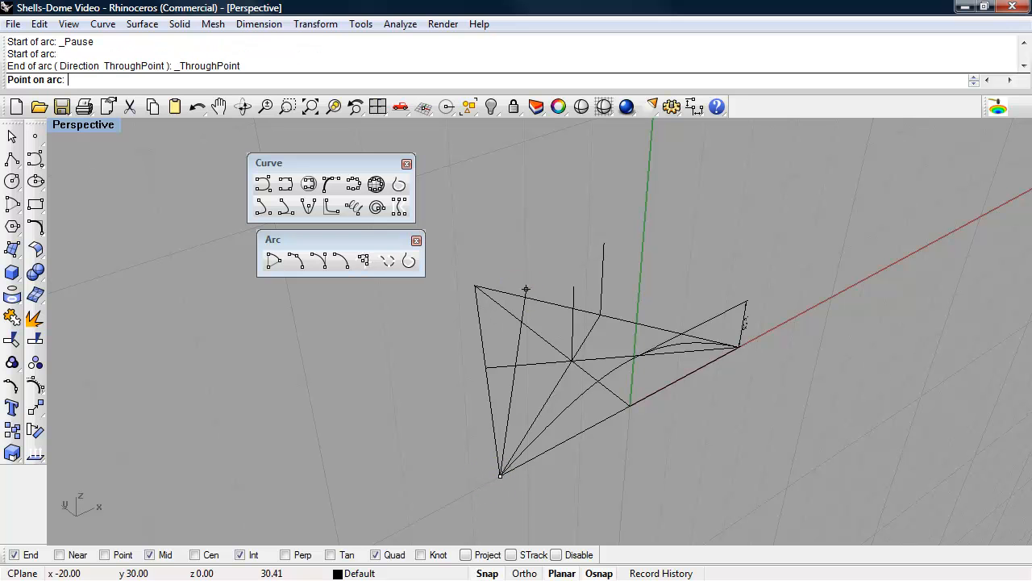
left_click(571, 288)
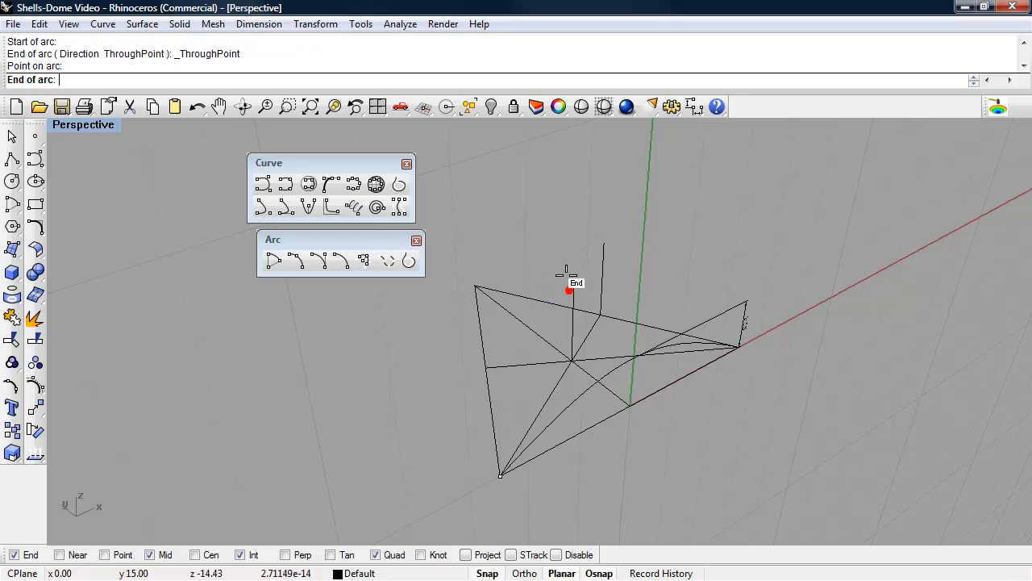
left_click(600, 246)
right_click_drag(599, 345, 504, 371)
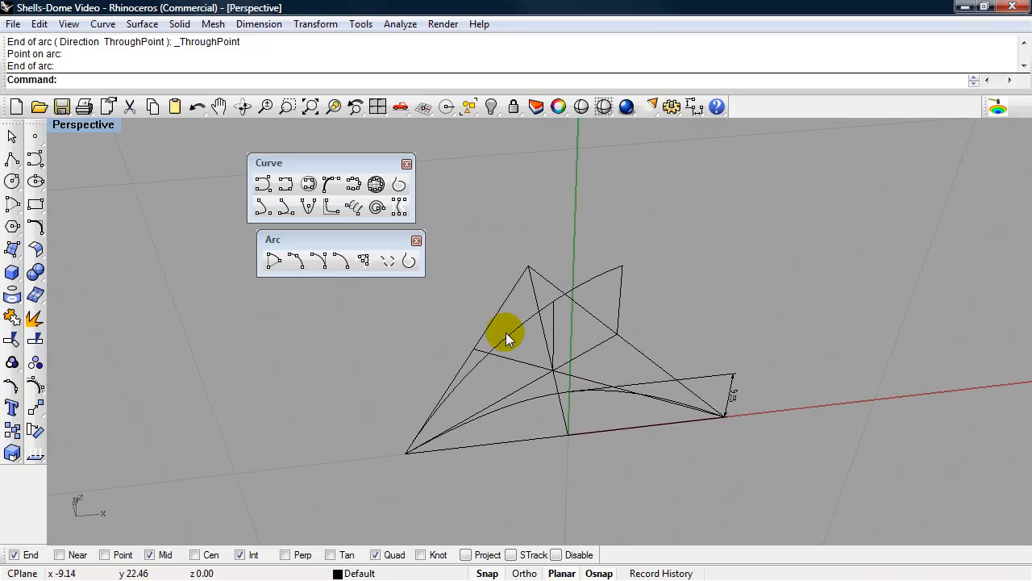
Mirror the arc across a vertical plane through the base edge's midpoint, keeping the original.
type("Mirr")
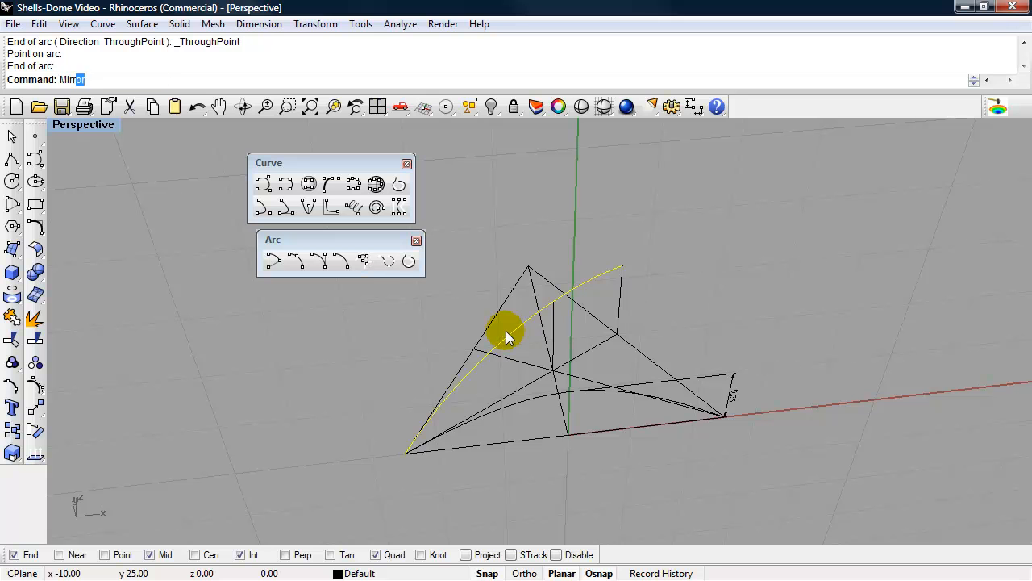
type("or")
key("Return")
left_click(568, 435)
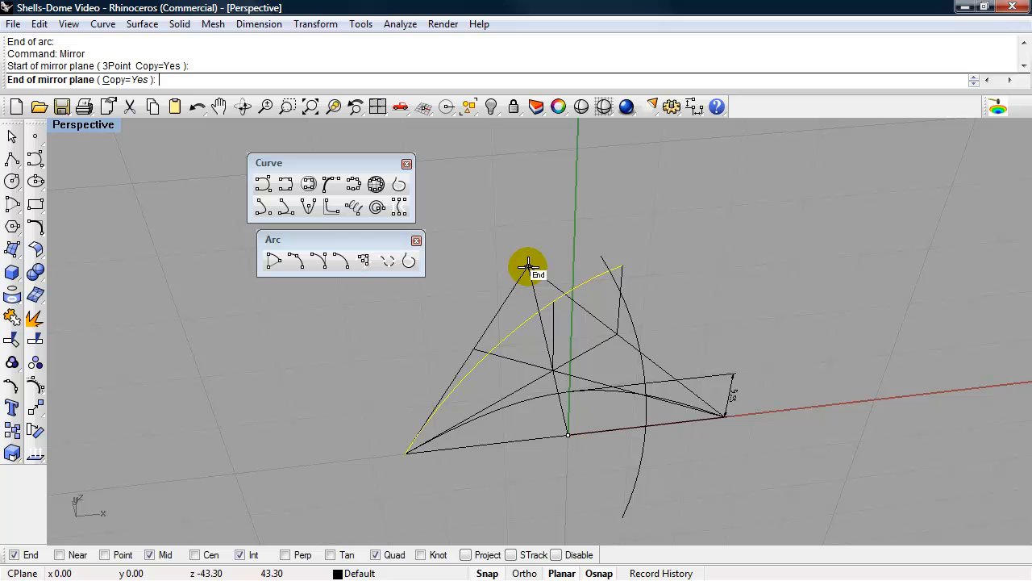
left_click(575, 224)
right_click_drag(618, 330, 807, 279)
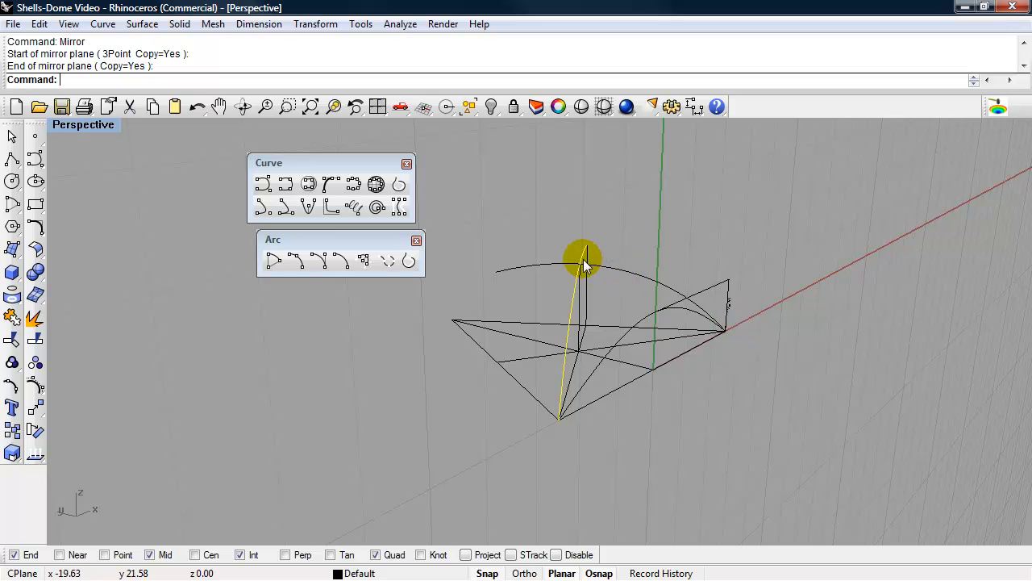
right_click_drag(621, 325, 678, 361)
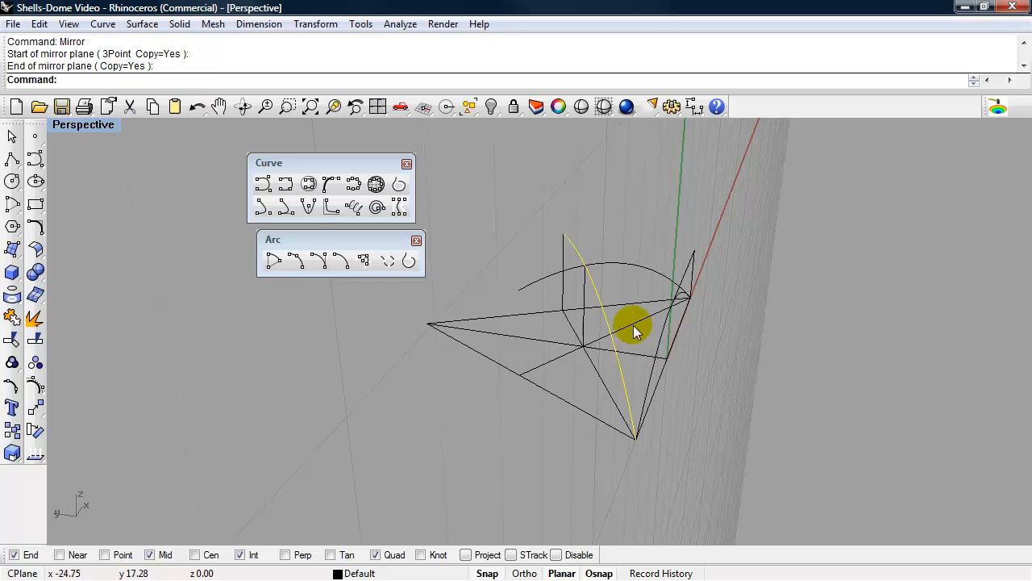
Create a network surface from the two crossing arcs and the hyperbola, with edge tolerance 0.01, interior tolerance 0.1 and Position edge matching.
left_click(11, 253)
left_click_drag(32, 240, 791, 215)
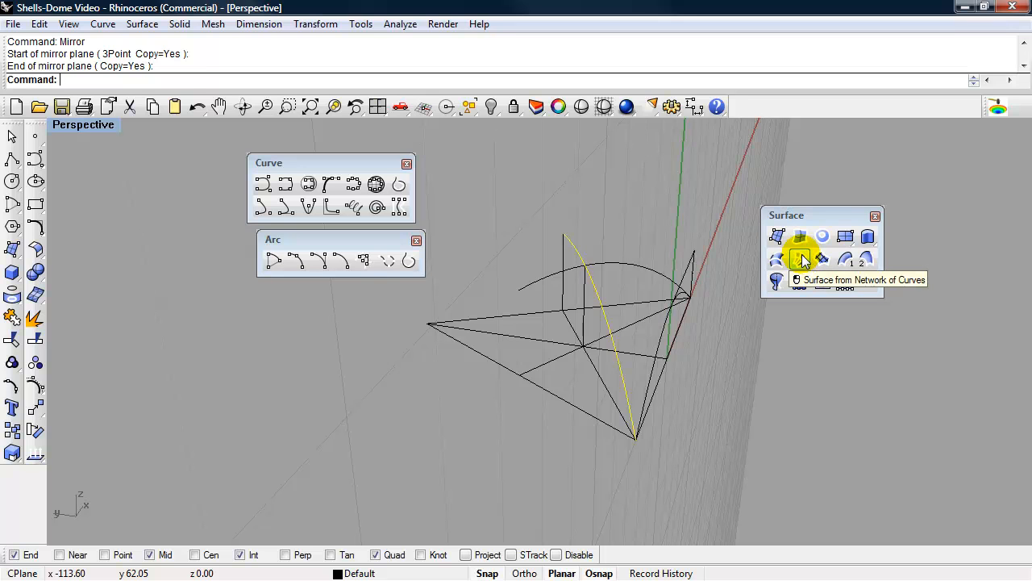
left_click(803, 259)
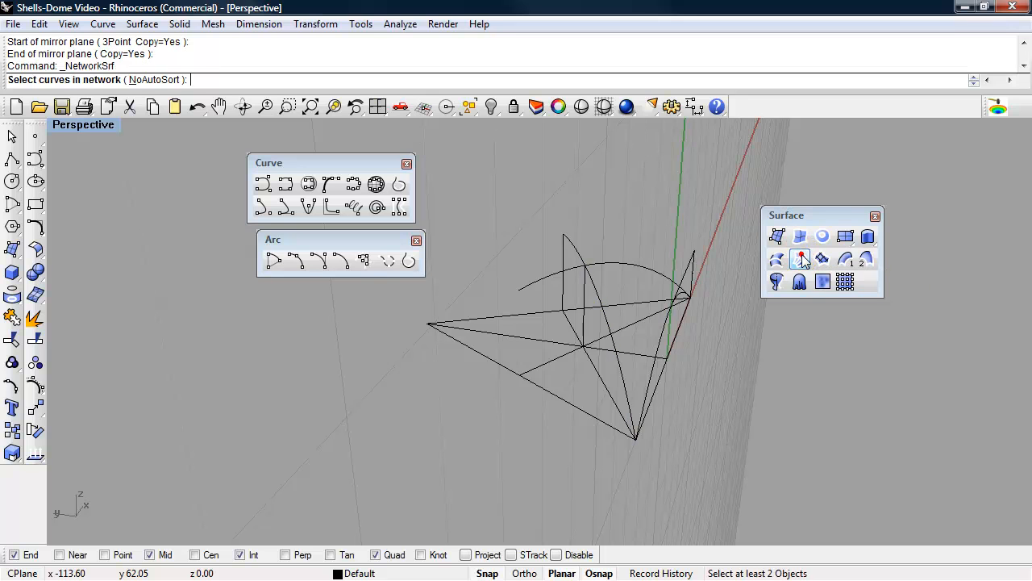
left_click(595, 282)
left_click(614, 264)
right_click_drag(625, 304, 557, 334)
left_click(599, 397)
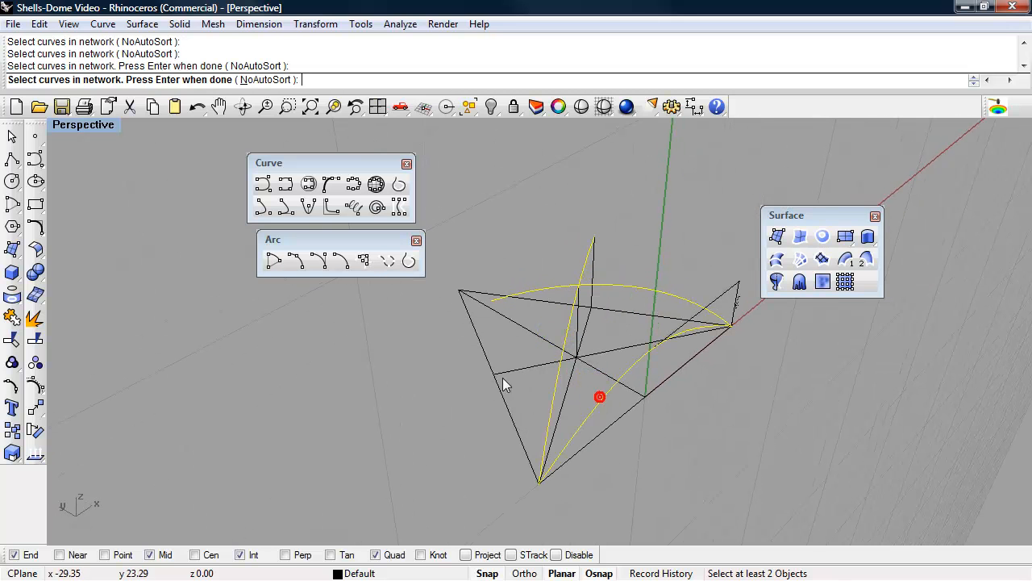
key("Return")
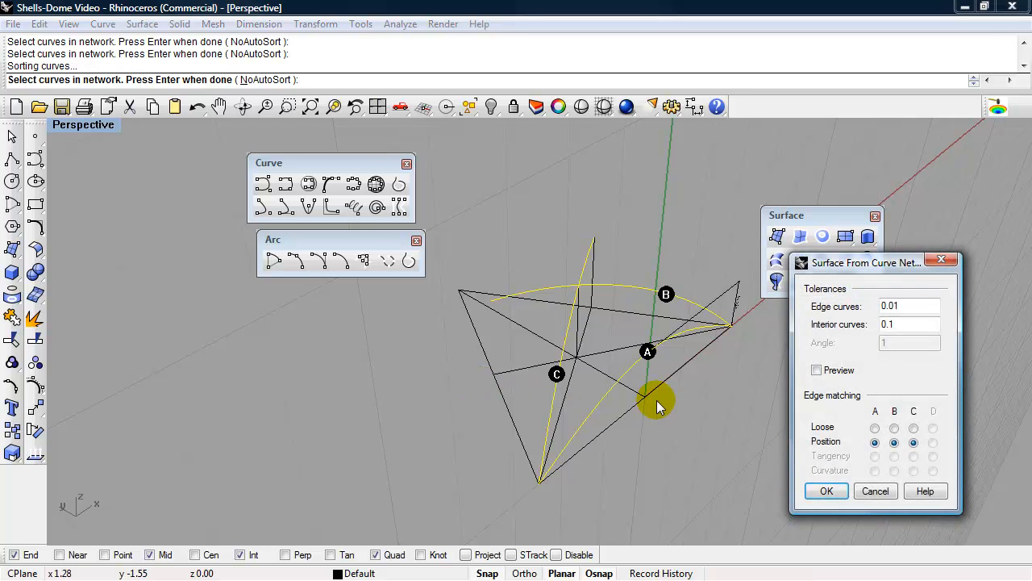
left_click(828, 491)
Try mirroring the surface about a plane starting at the origin corner, and set the construction plane to world Top.
mouse_move(751, 407)
right_mouse_down()
mouse_move(686, 398)
mouse_move(817, 318)
mouse_move(781, 299)
mouse_move(662, 331)
mouse_move(560, 326)
mouse_move(548, 436)
mouse_move(652, 496)
mouse_move(726, 492)
mouse_move(789, 438)
mouse_move(756, 414)
mouse_move(763, 441)
mouse_move(712, 442)
mouse_move(691, 411)
right_mouse_up()
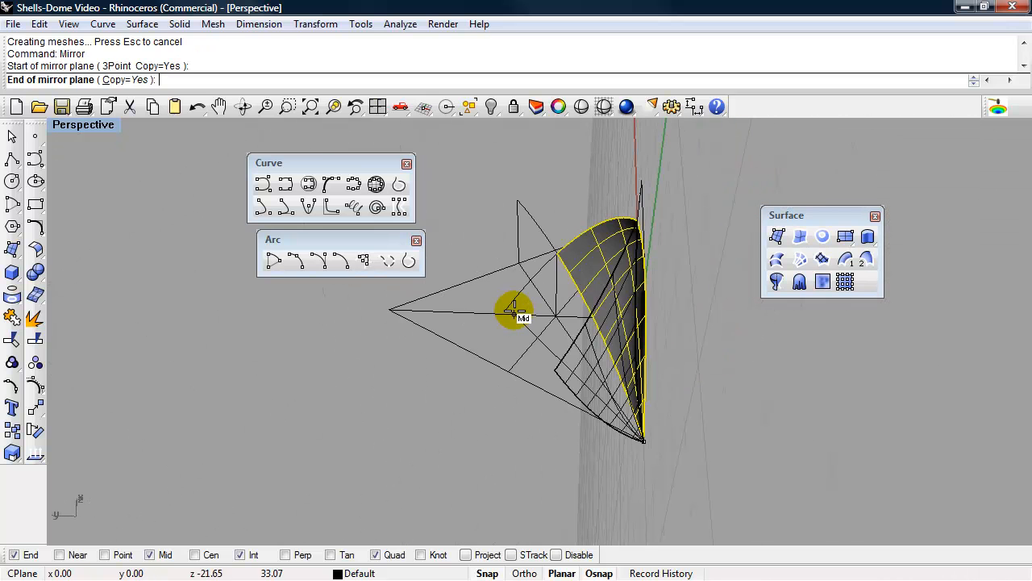
left_click(514, 310)
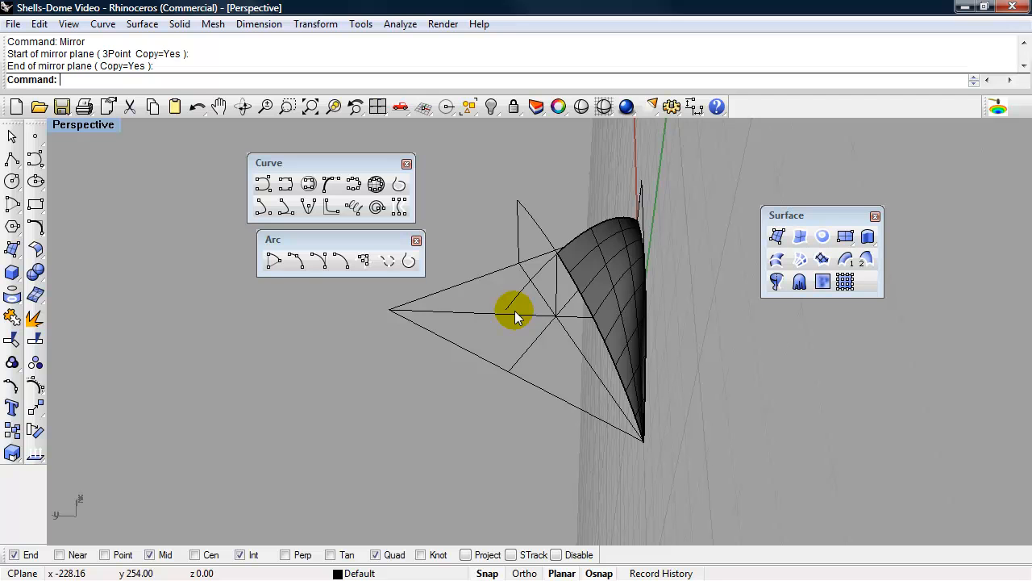
key("Return")
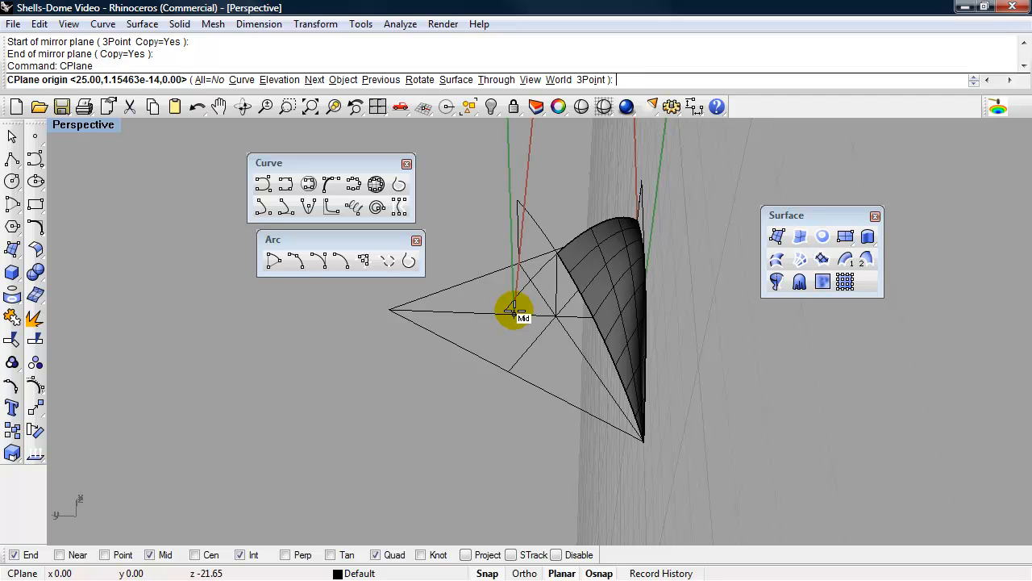
type("w")
key("Return")
type("t")
key("Return")
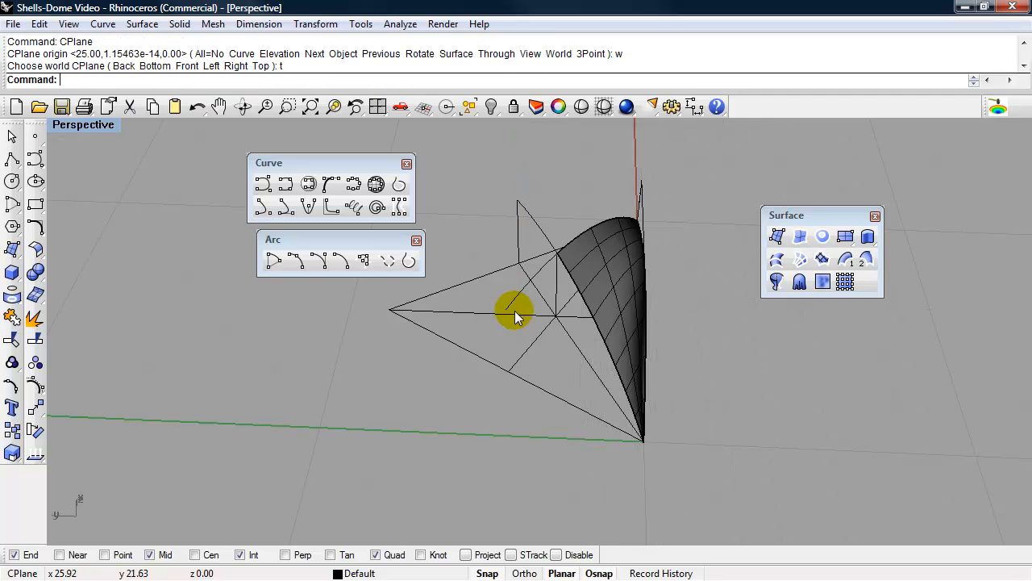
Mirror a copy of the surface about the median from the origin corner to the opposite edge's midpoint.
right_click_drag(514, 310, 498, 400)
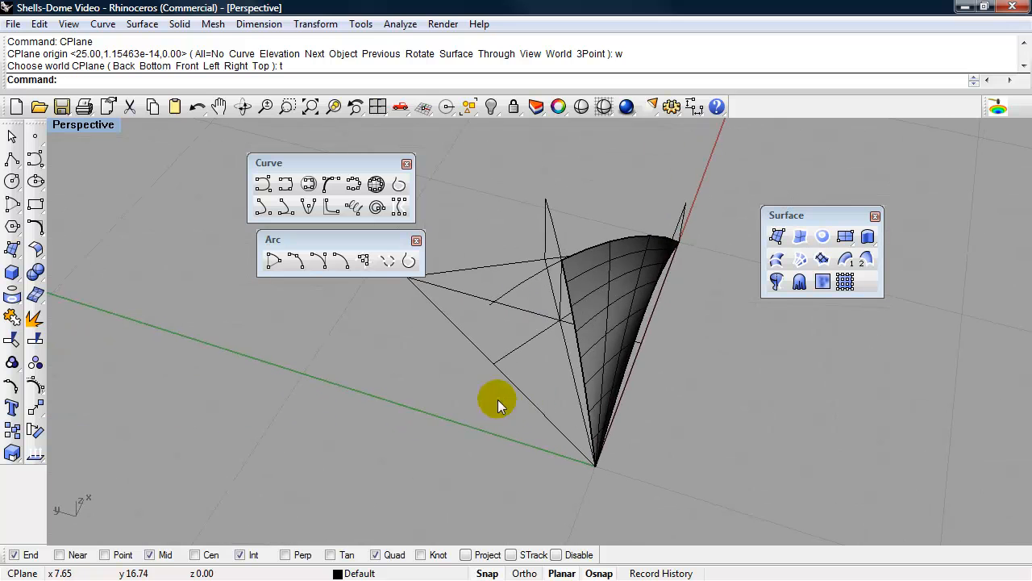
left_click(590, 358)
type("Mi")
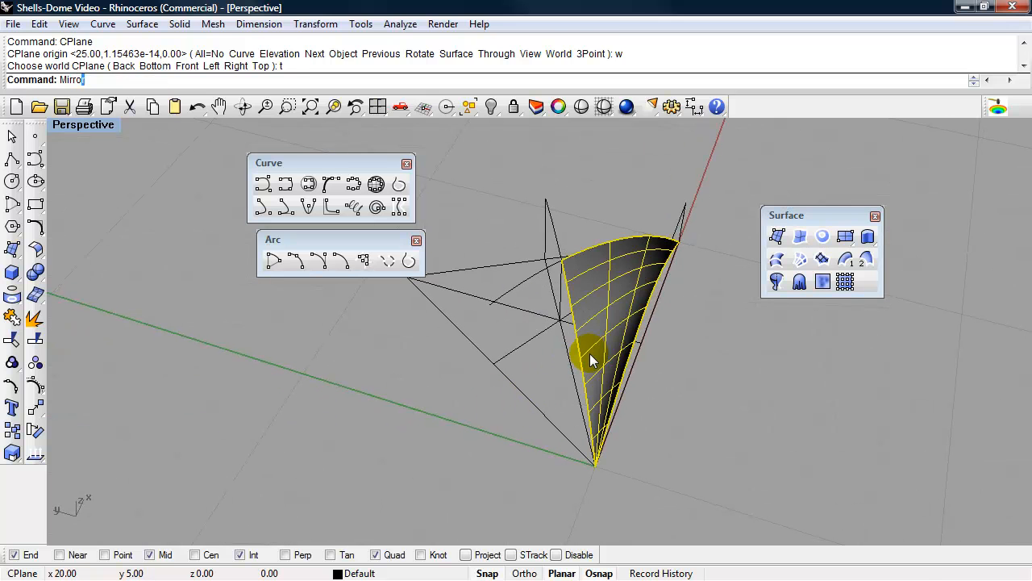
type("rro")
key("Return")
right_click_drag(592, 359, 596, 444)
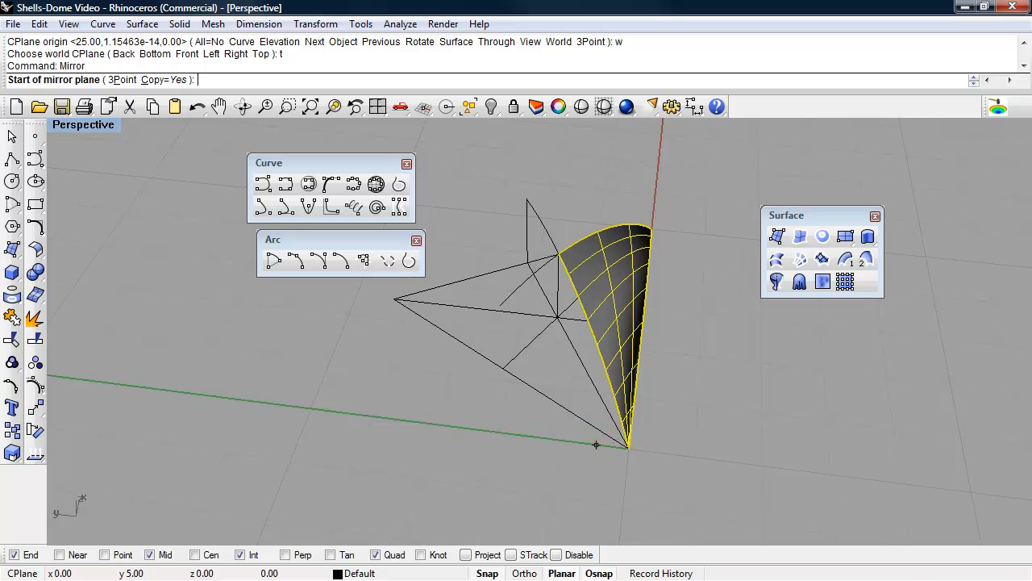
left_click(625, 445)
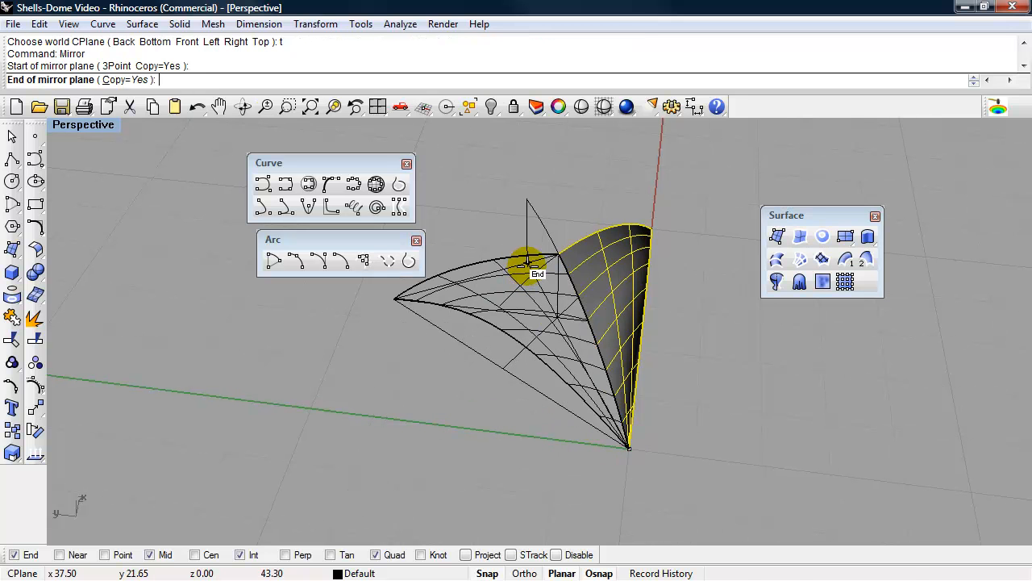
left_click(527, 267)
right_click_drag(526, 276, 669, 399)
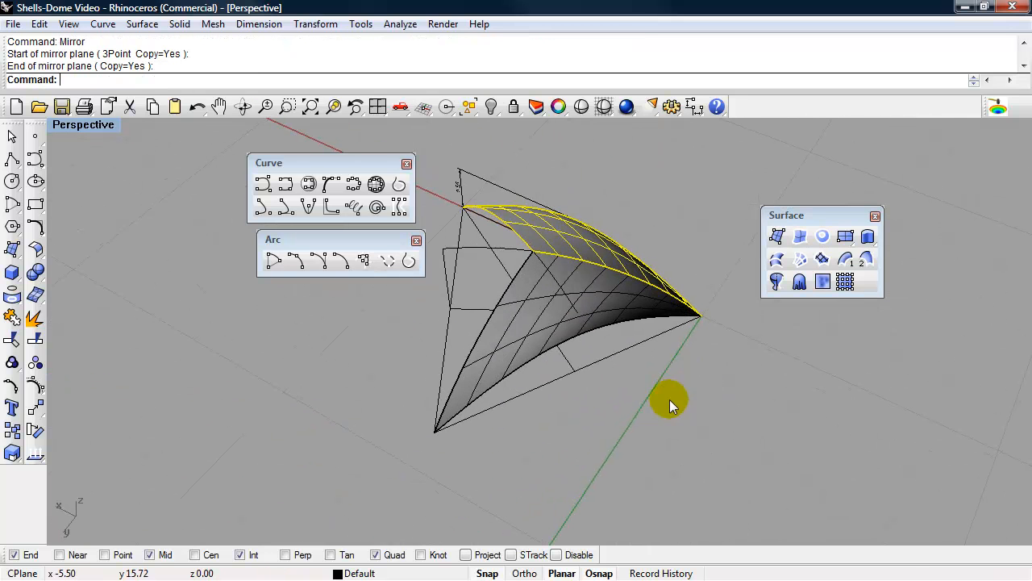
Mirror a copy of one shell surface about the median from their shared base corner, filling in the dome's open third side.
right_click_drag(535, 416, 615, 442)
left_click(639, 315)
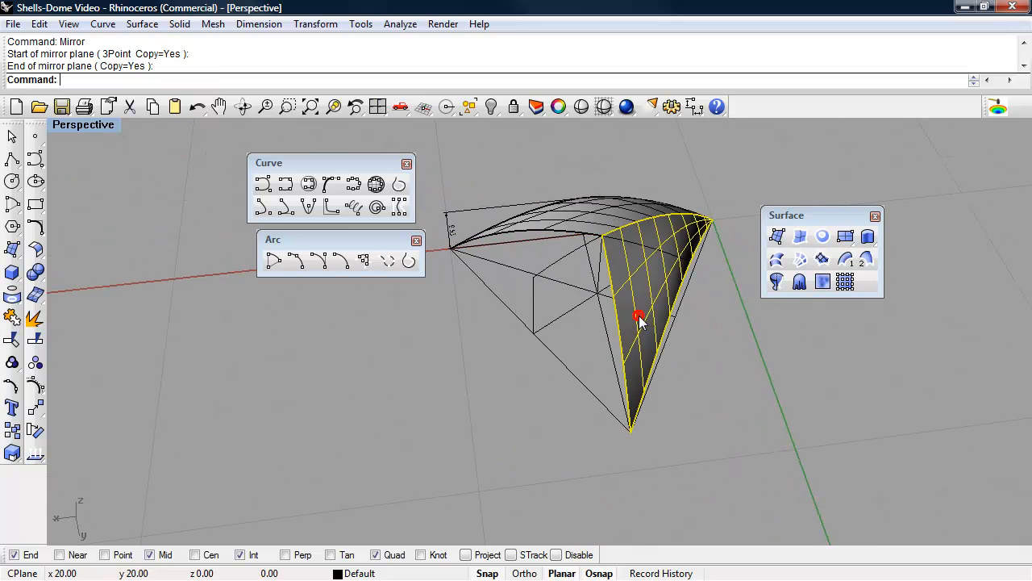
type("Mirro")
key("Return")
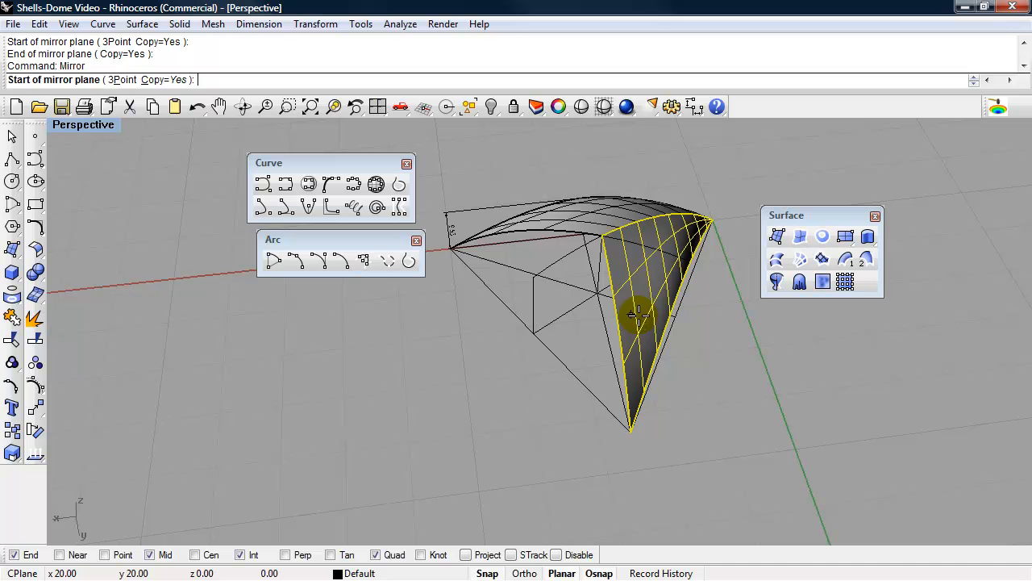
left_click(628, 430)
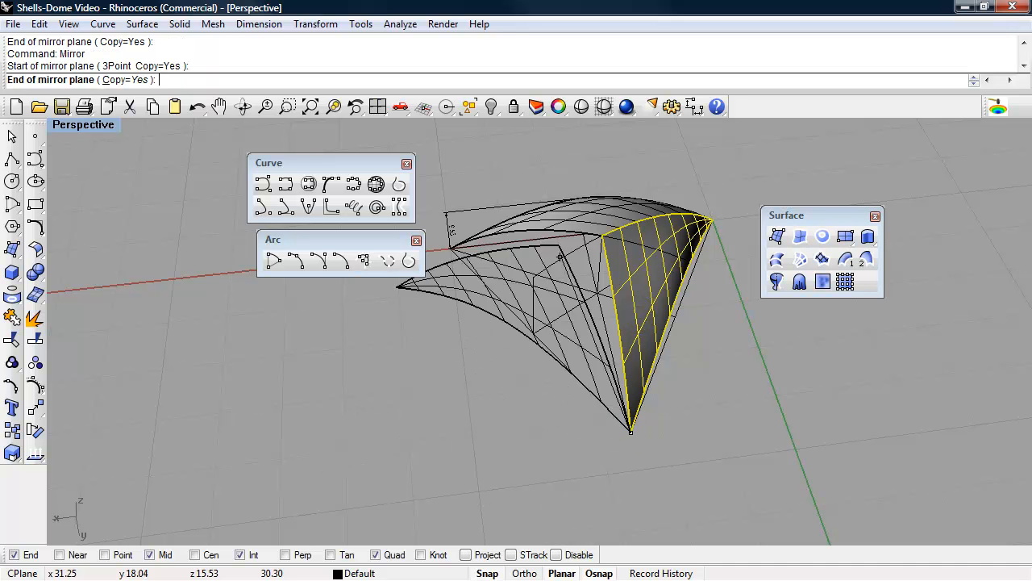
left_click(582, 242)
Move all three shell surfaces 60 units in the negative X direction, using the base edge's end on the red axis as base point.
right_click_drag(587, 352, 192, 289)
right_click_drag(609, 456, 610, 411)
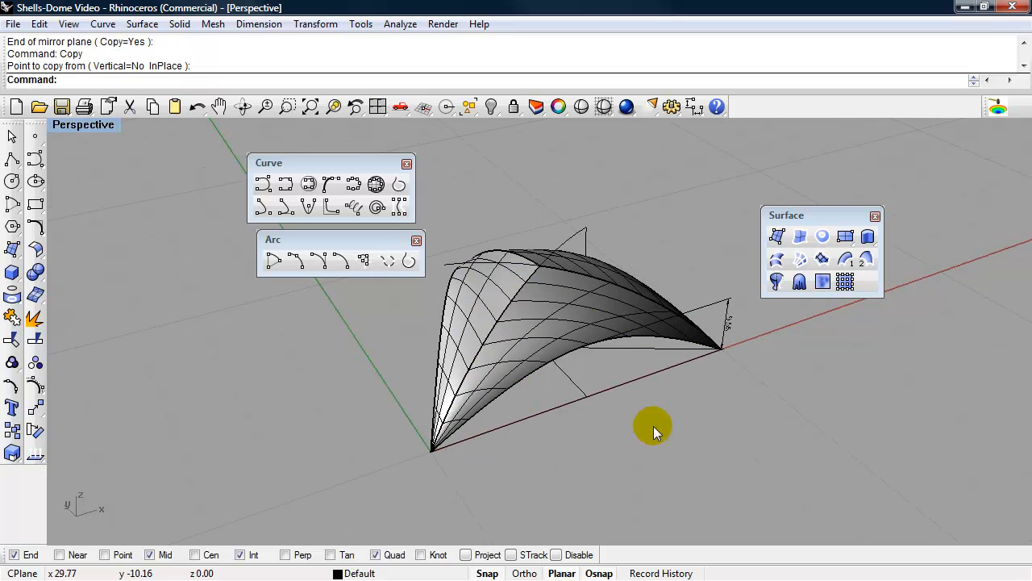
left_click(547, 314)
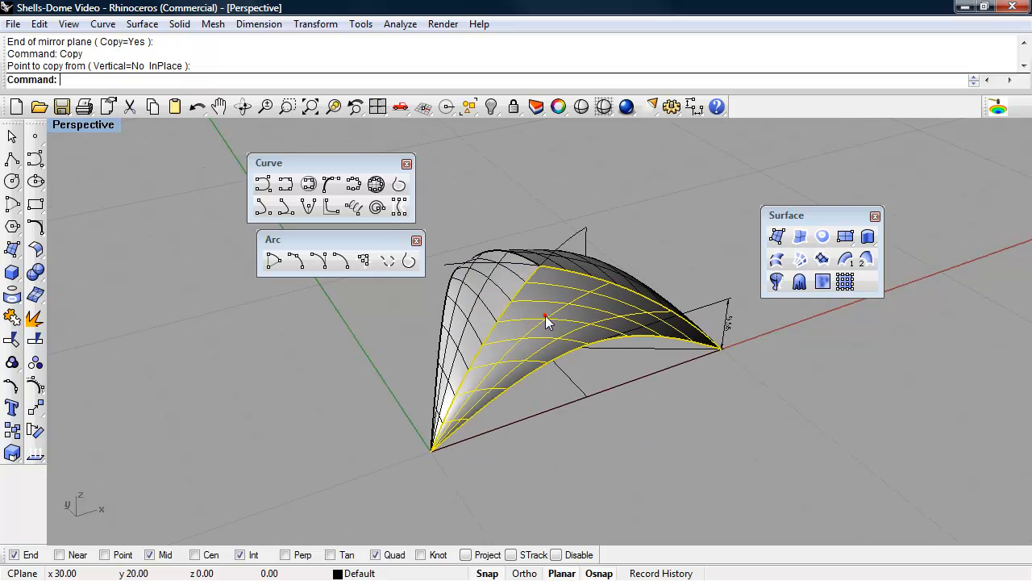
left_click(474, 294, "shift")
left_click(586, 265, "shift")
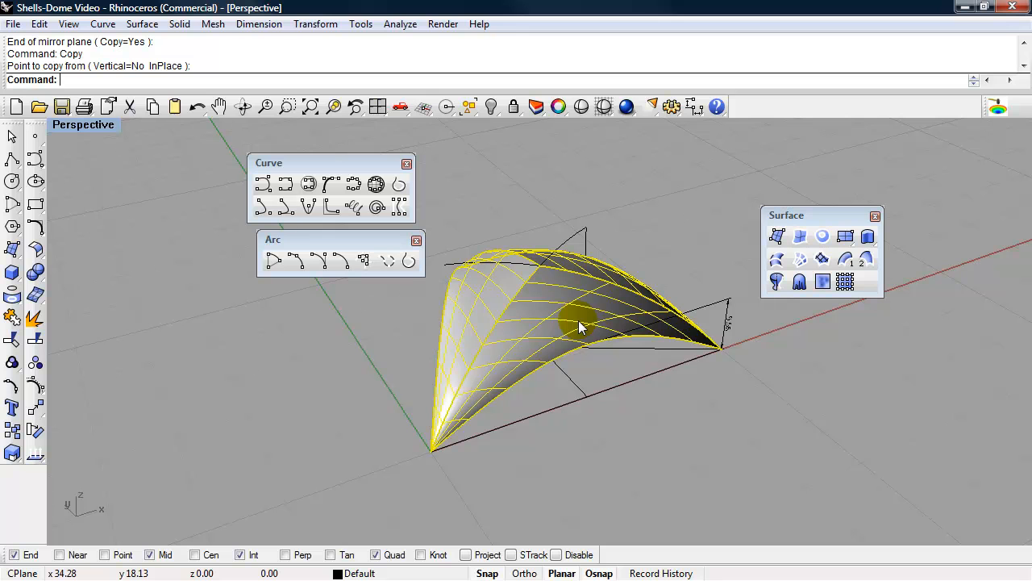
type("Move")
key("Return")
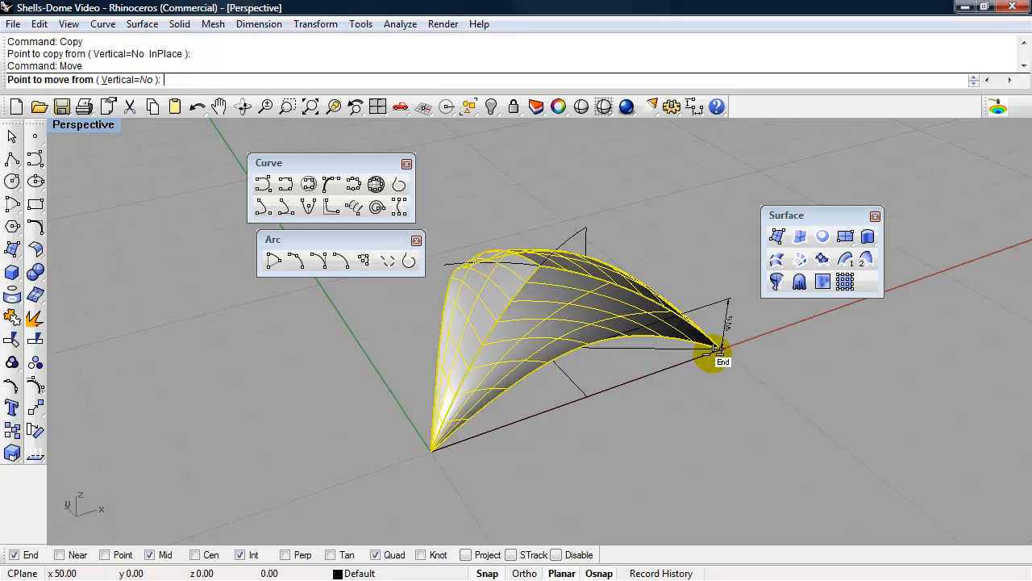
left_click(718, 348)
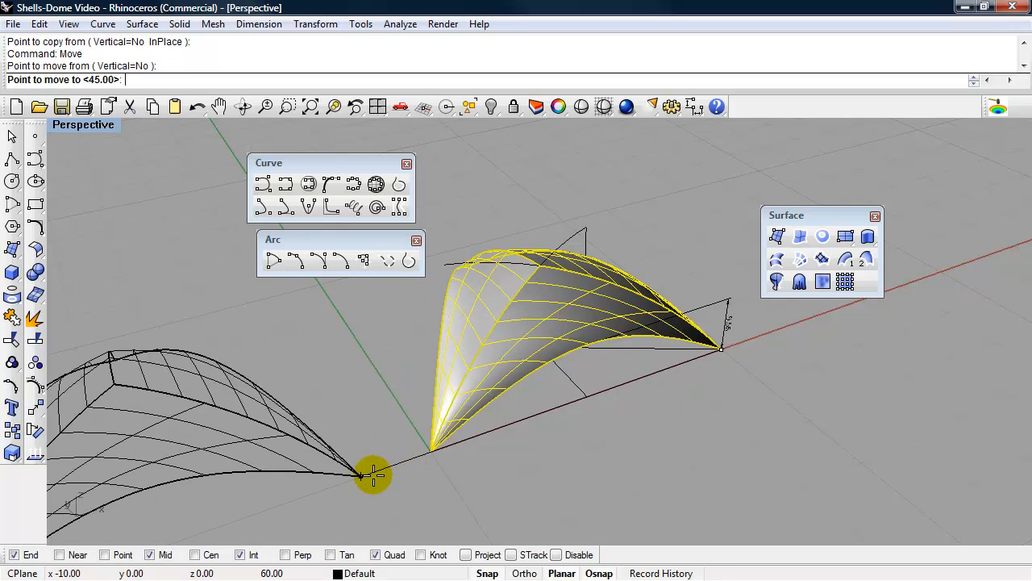
left_click(367, 475)
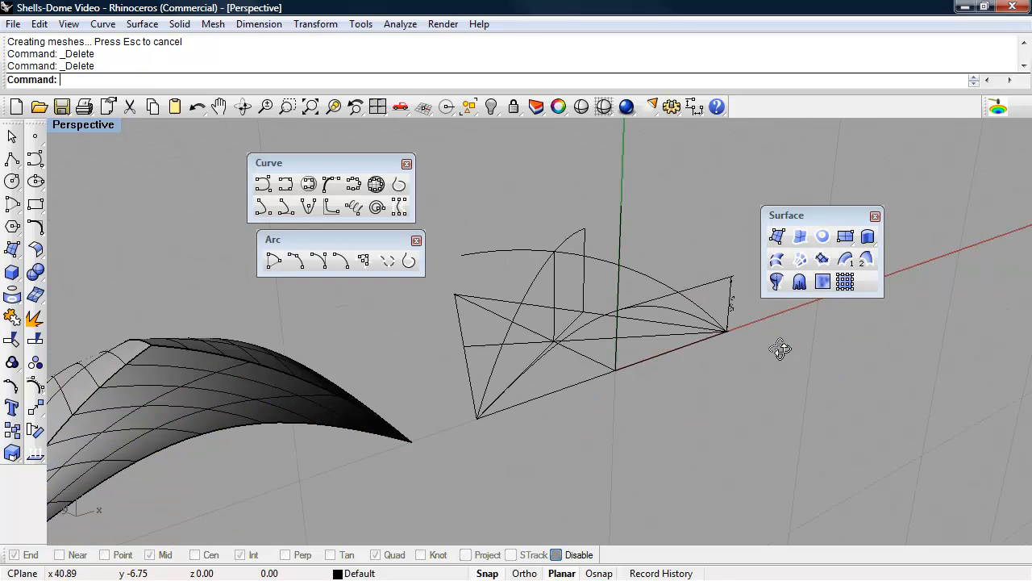
Draw a parabola in the vertical plane of the base edge, with focus 5 units above its midpoint, directed downward and ending at the edge's corner.
mouse_move(779, 346)
right_mouse_down()
mouse_move(750, 355)
mouse_move(772, 343)
right_mouse_up()
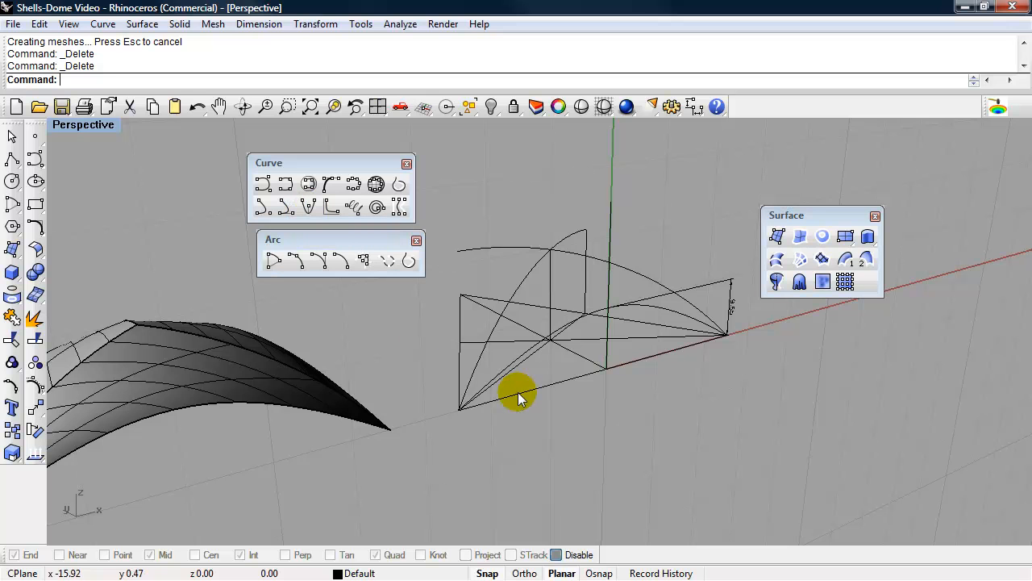
right_click_drag(628, 403, 667, 402)
right_click_drag(513, 324, 519, 323)
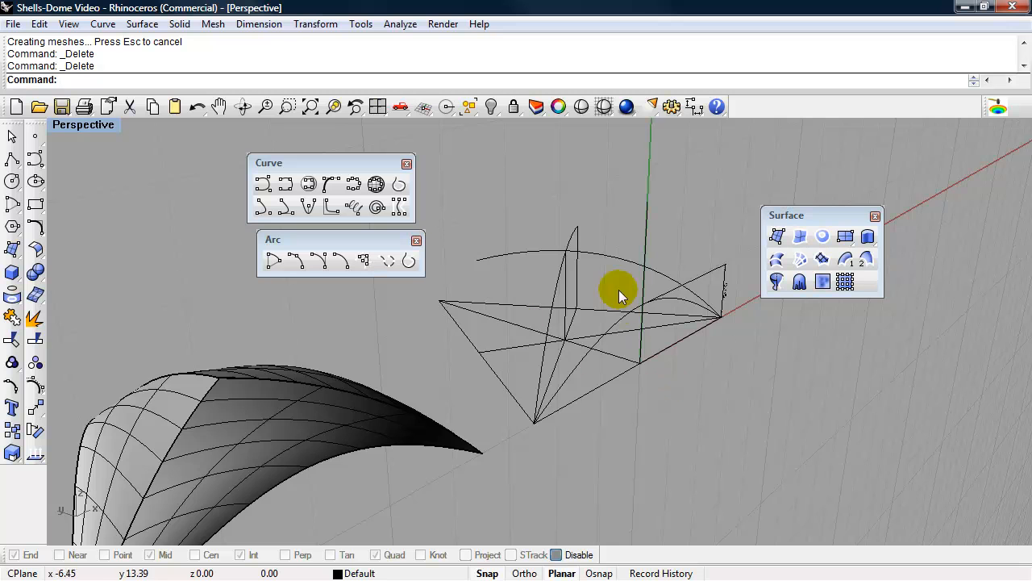
right_click_drag(723, 368, 685, 373)
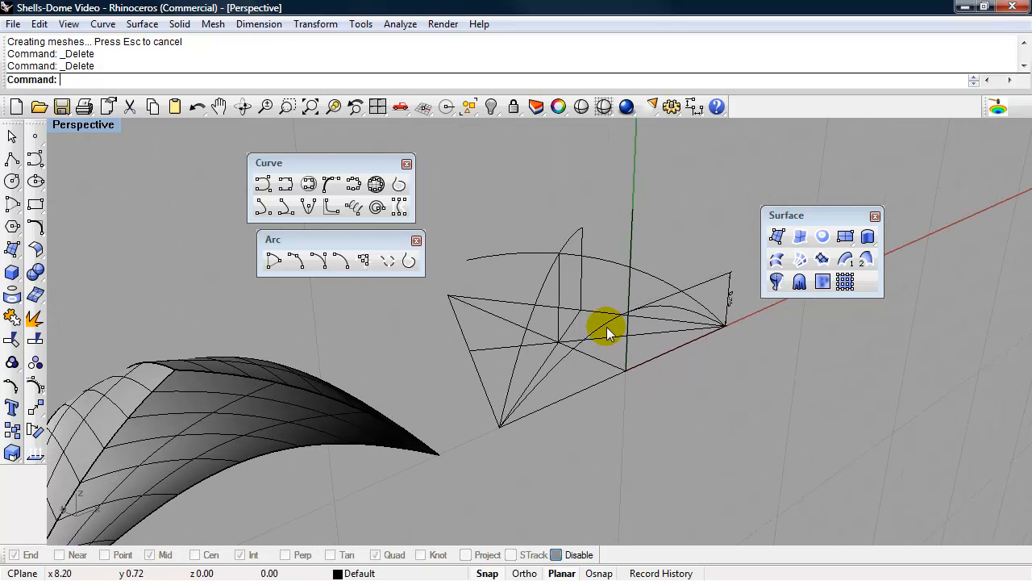
left_click(306, 208)
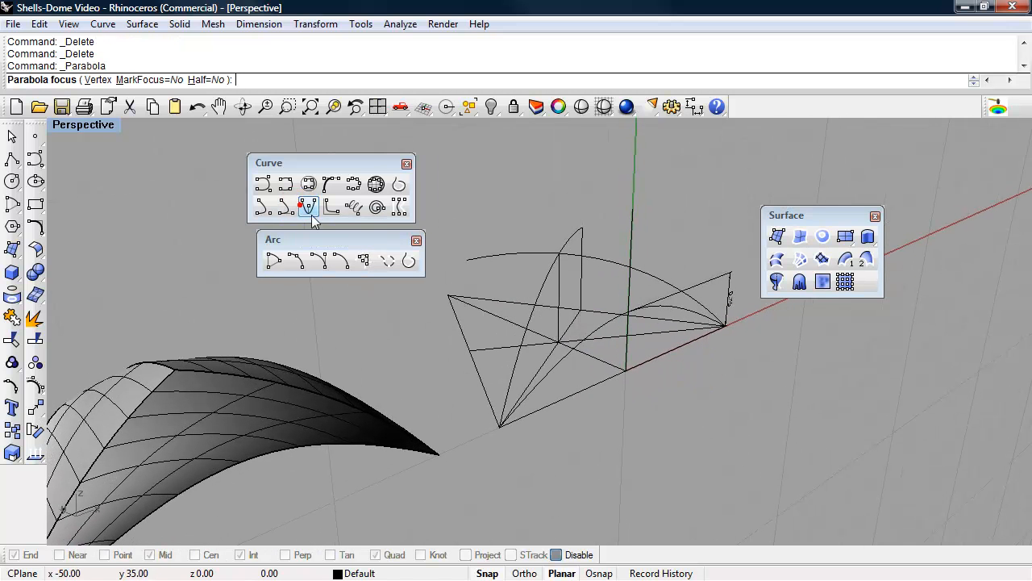
left_click(626, 326)
right_click_drag(647, 361, 618, 346)
left_click(565, 564)
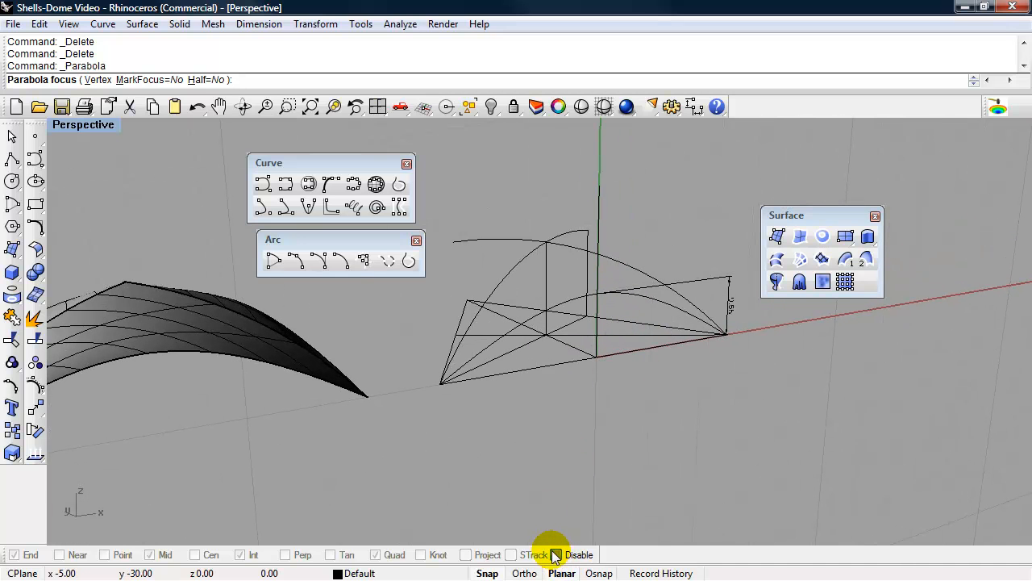
left_click(558, 555)
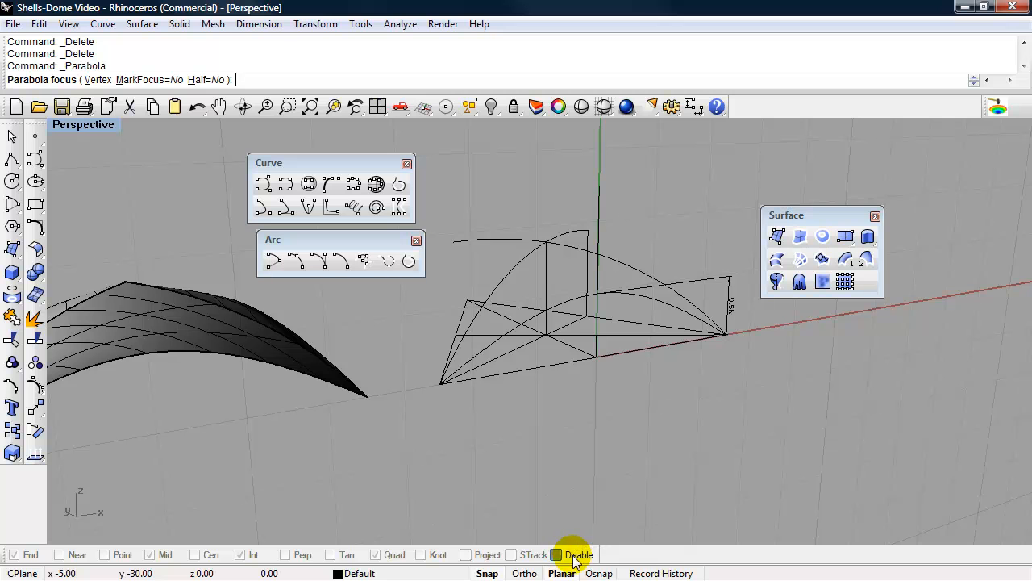
right_click_drag(576, 392, 541, 373)
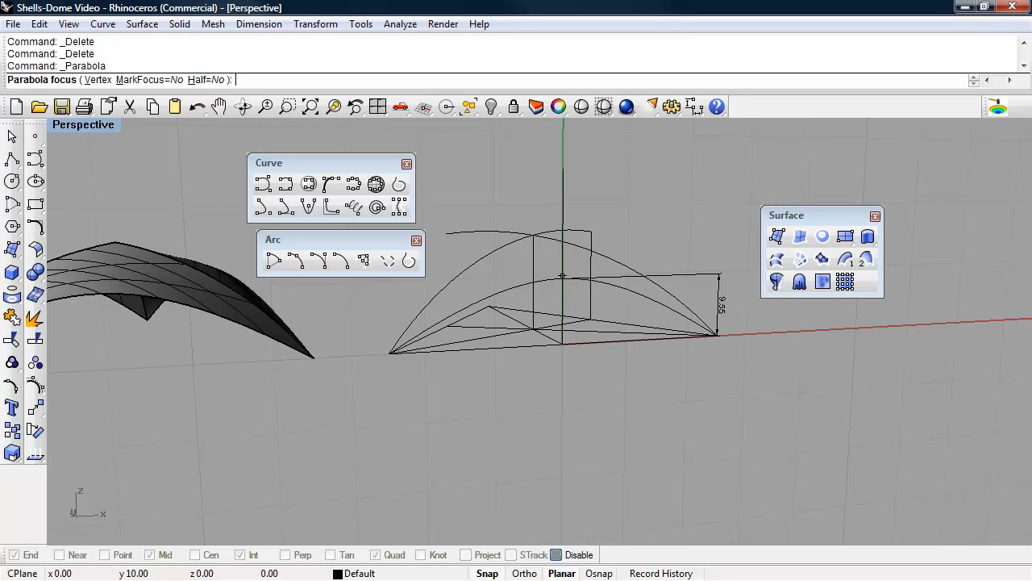
left_click(563, 300)
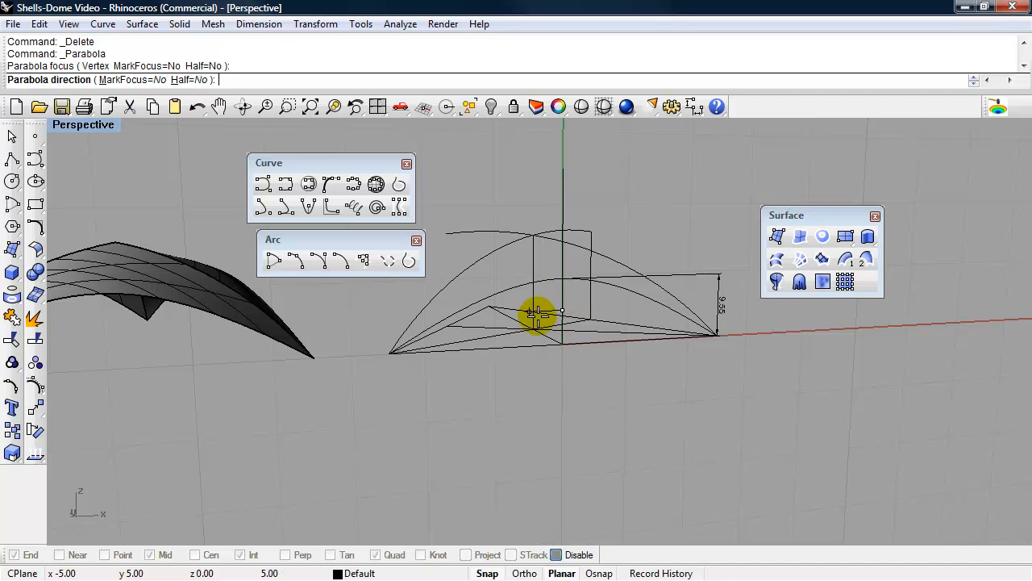
left_click(563, 343)
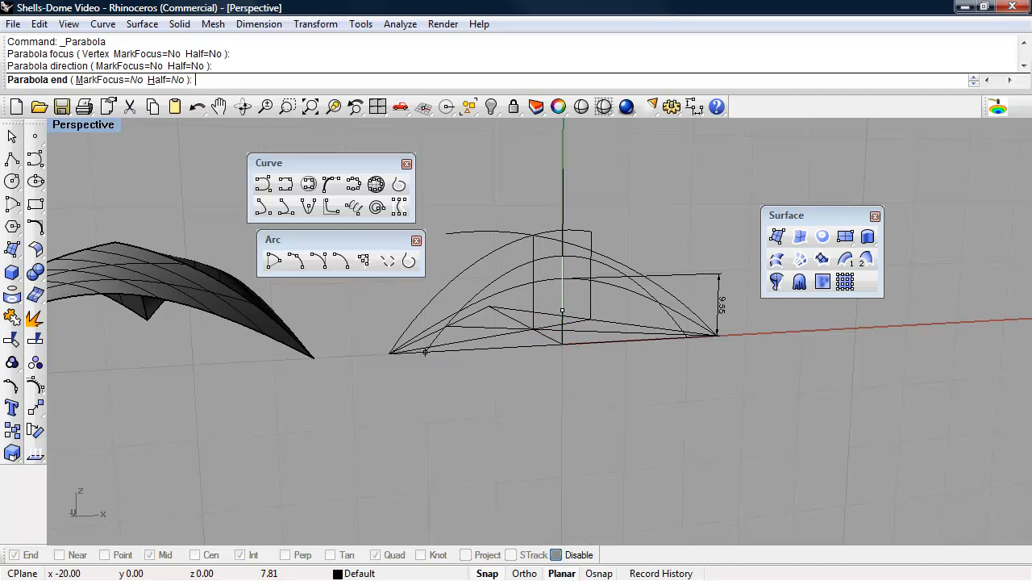
left_click(392, 354)
Re-enable object snaps and place a vertical dimension from the parabola's apex to the base edge's midpoint, beyond the existing height dimension.
right_click_drag(543, 388, 606, 406)
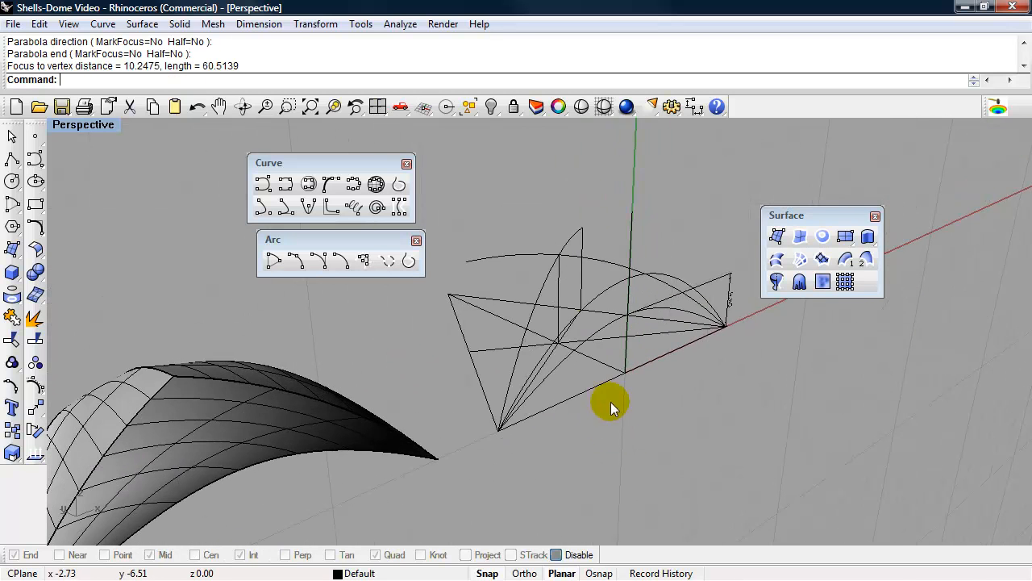
right_click_drag(601, 298, 625, 290)
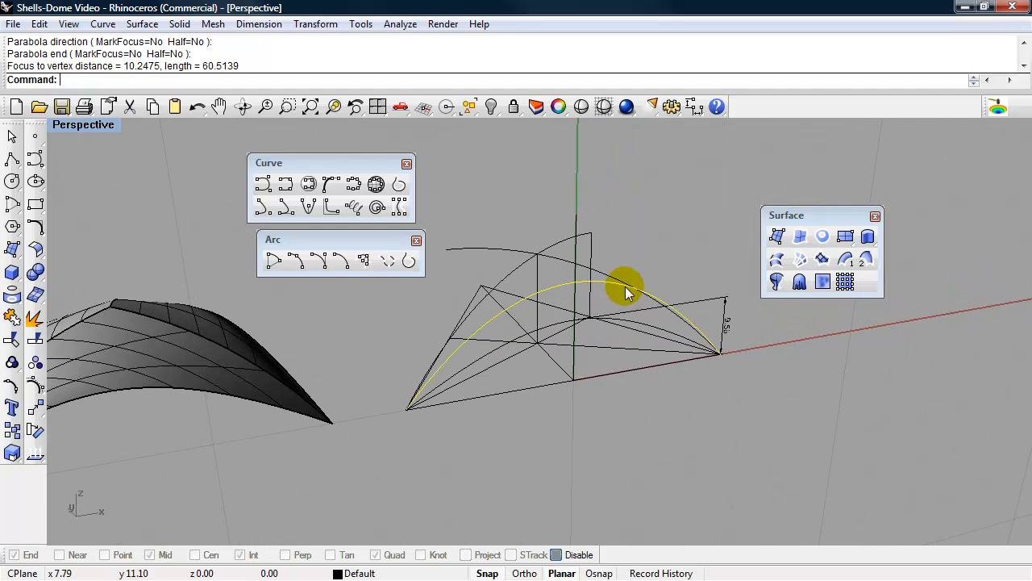
left_click(691, 106)
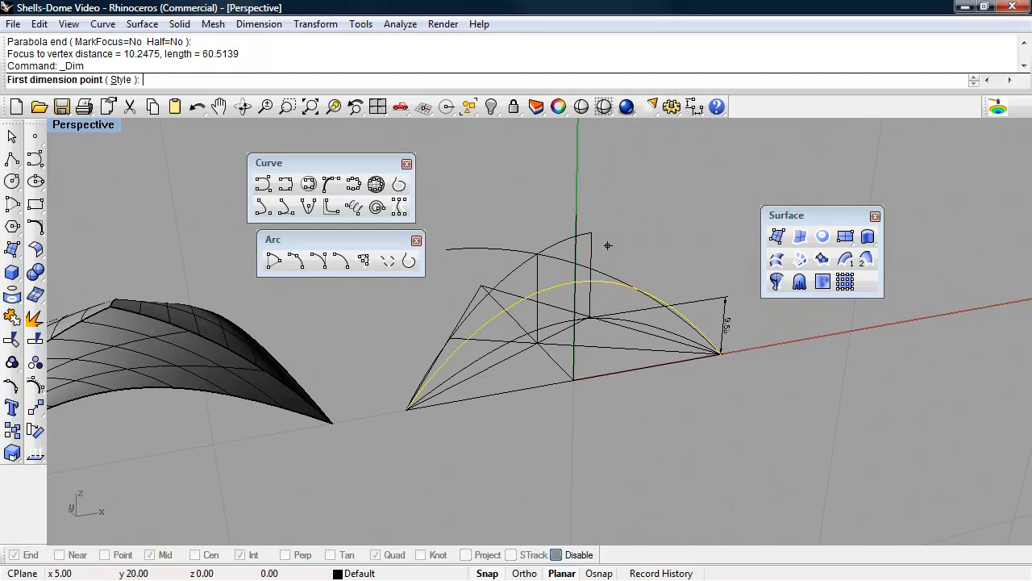
left_click_drag(696, 111, 755, 134)
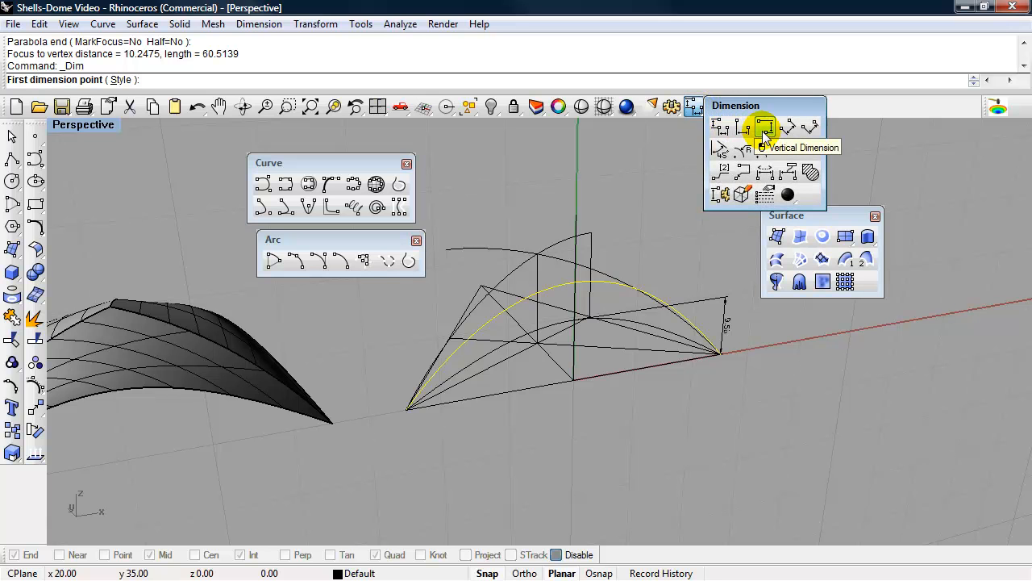
left_click(764, 132)
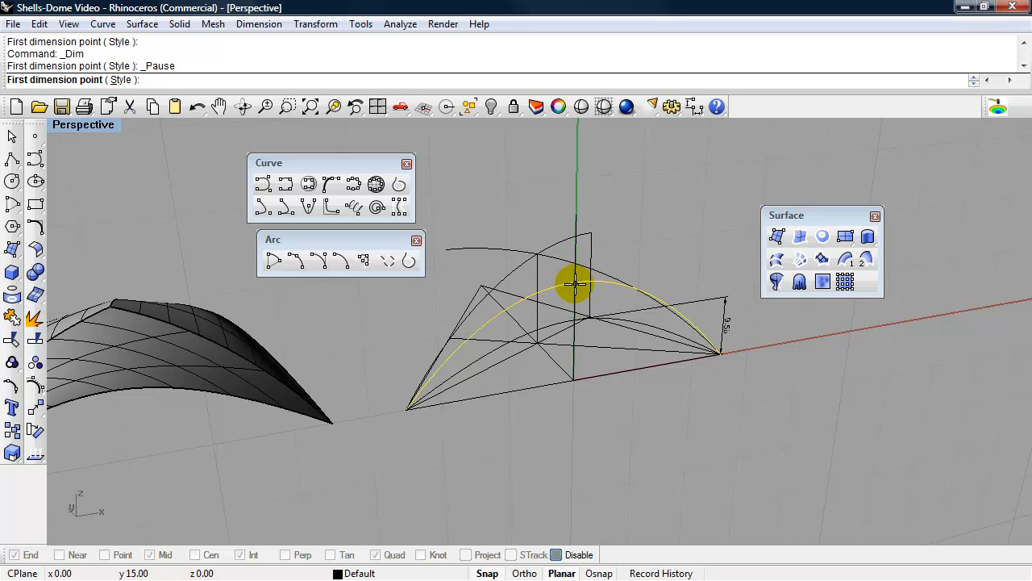
left_click(558, 555)
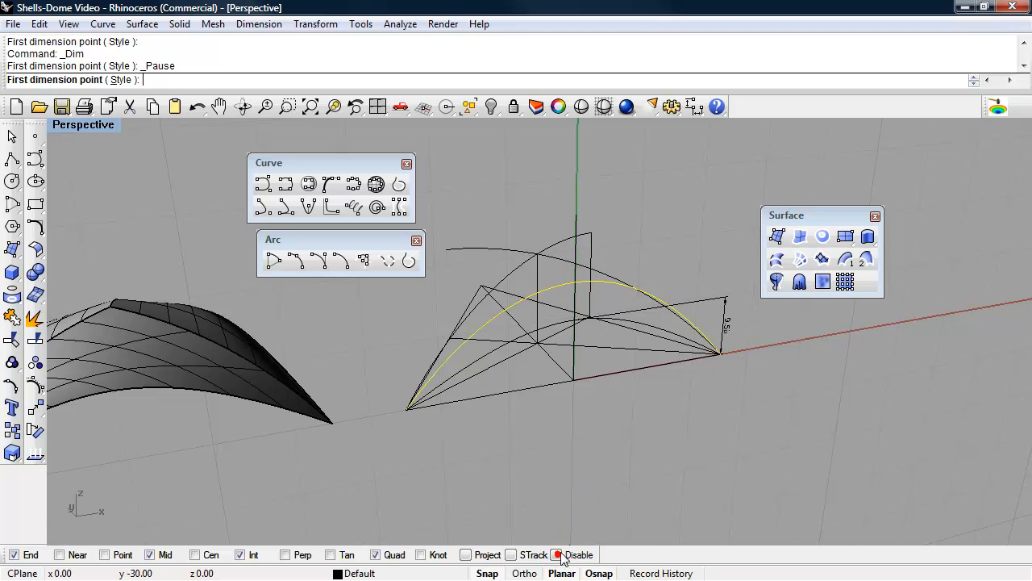
left_click(574, 280)
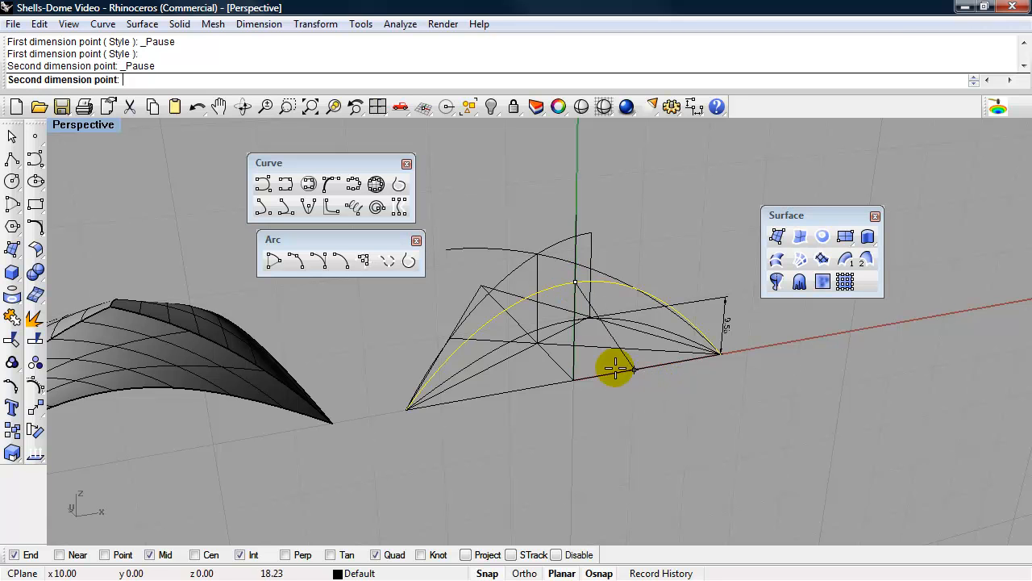
left_click(575, 379)
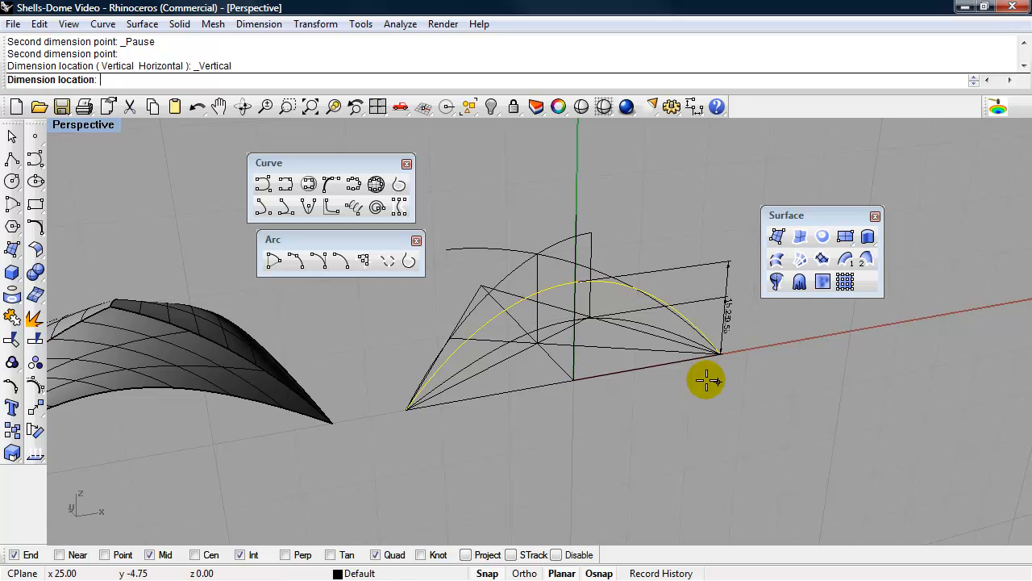
left_click(737, 379)
Delete the two old crossing arcs and the vertical construction lines above the base triangle.
right_click_drag(739, 387, 695, 357)
right_click_drag(598, 398, 542, 259)
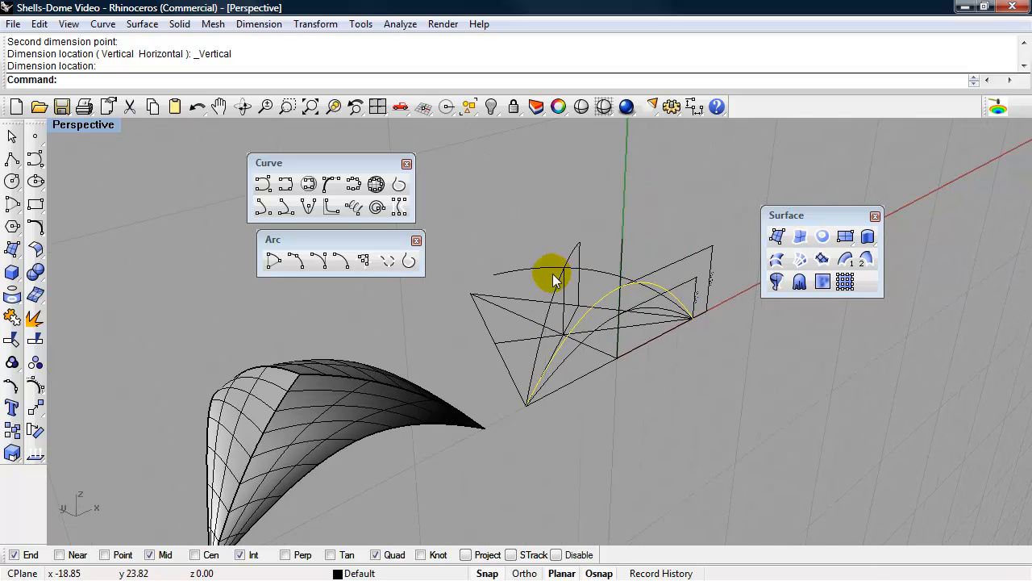
key("Delete")
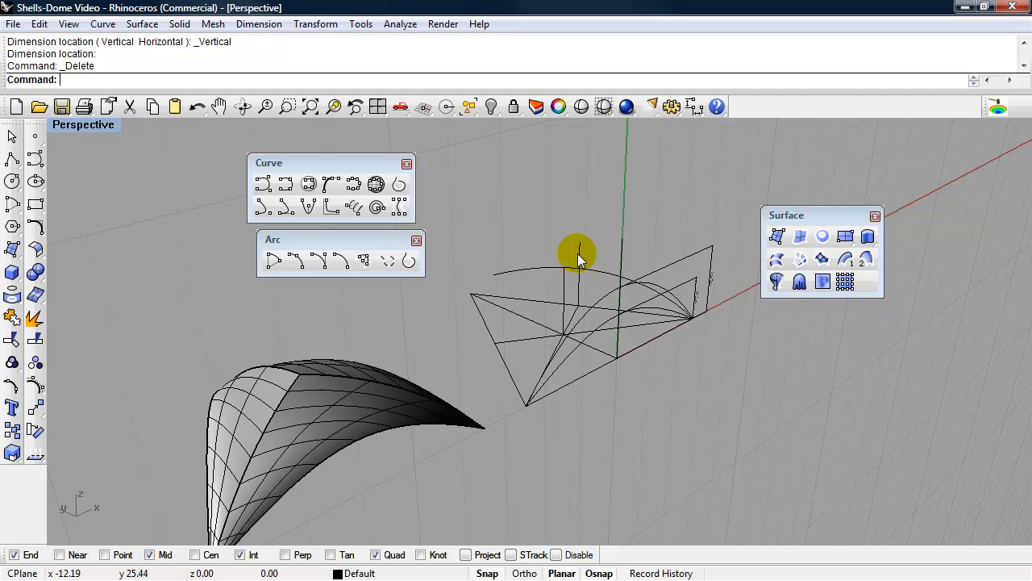
left_click(574, 270)
key("Delete")
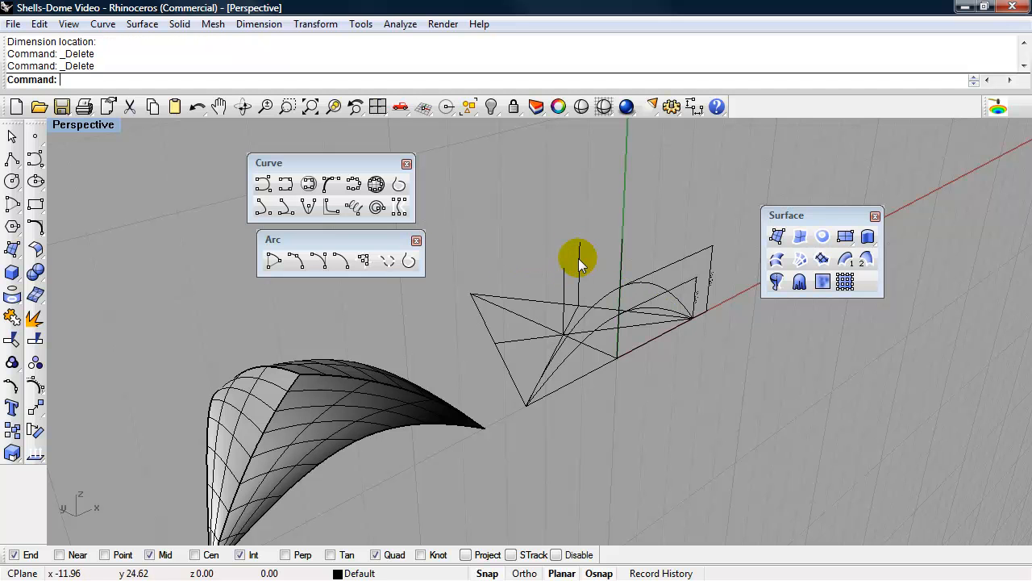
right_click(565, 279)
right_click_drag(545, 323, 484, 342)
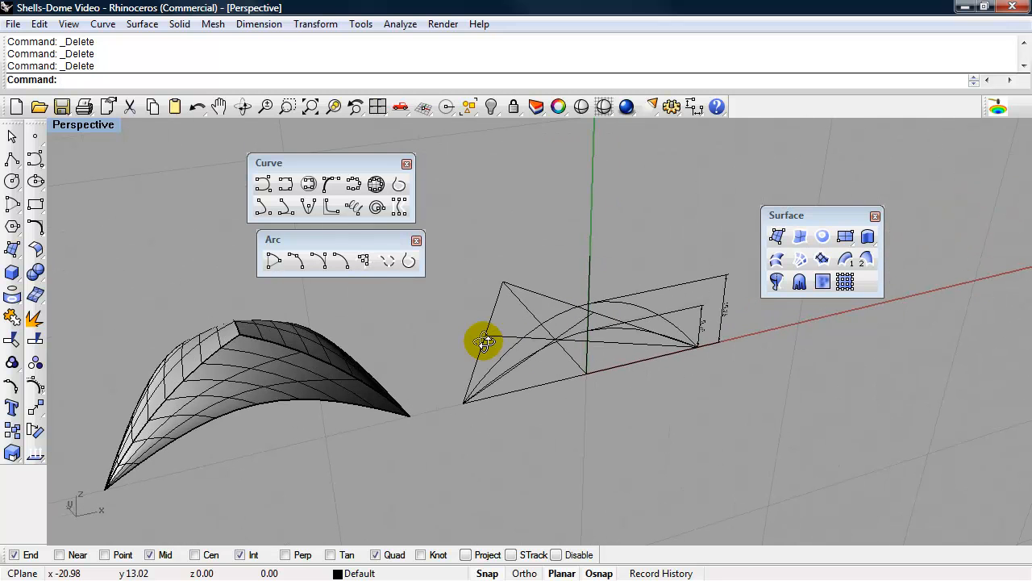
Draw a 20' vertical line upward from the centre point of the base triangle.
right_click_drag(607, 315, 560, 334)
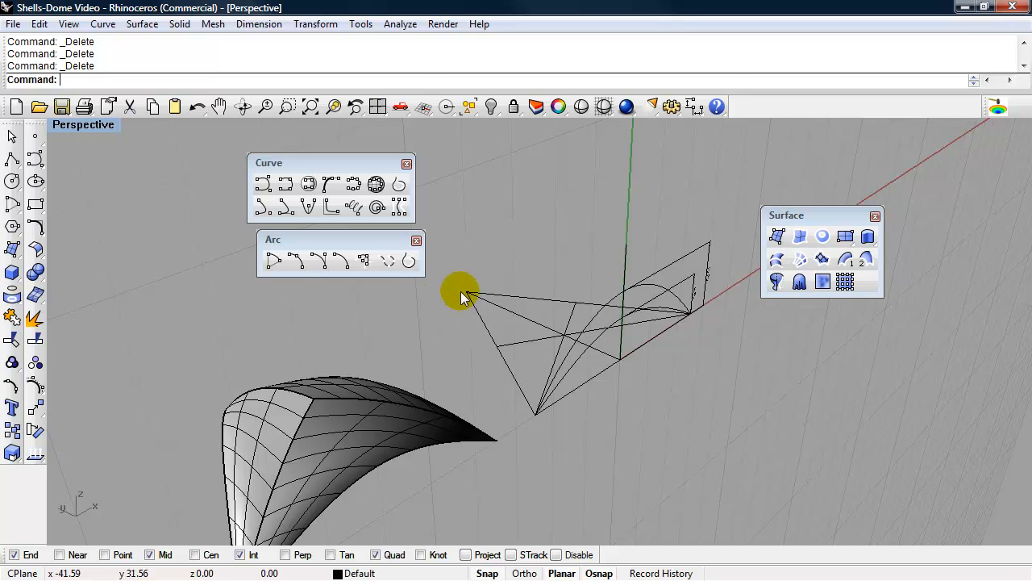
type("line")
key("Return")
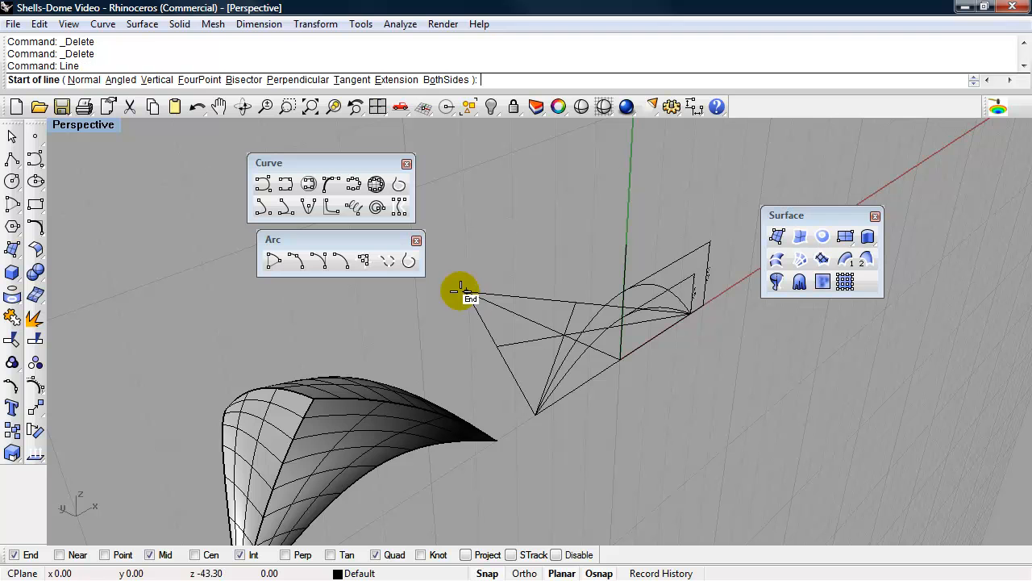
left_click(557, 333)
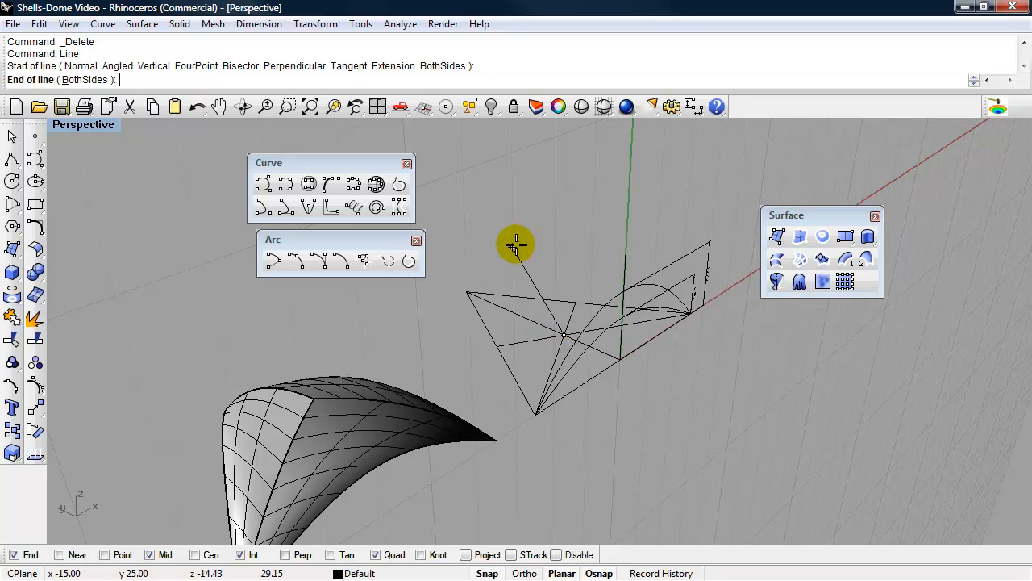
type("20")
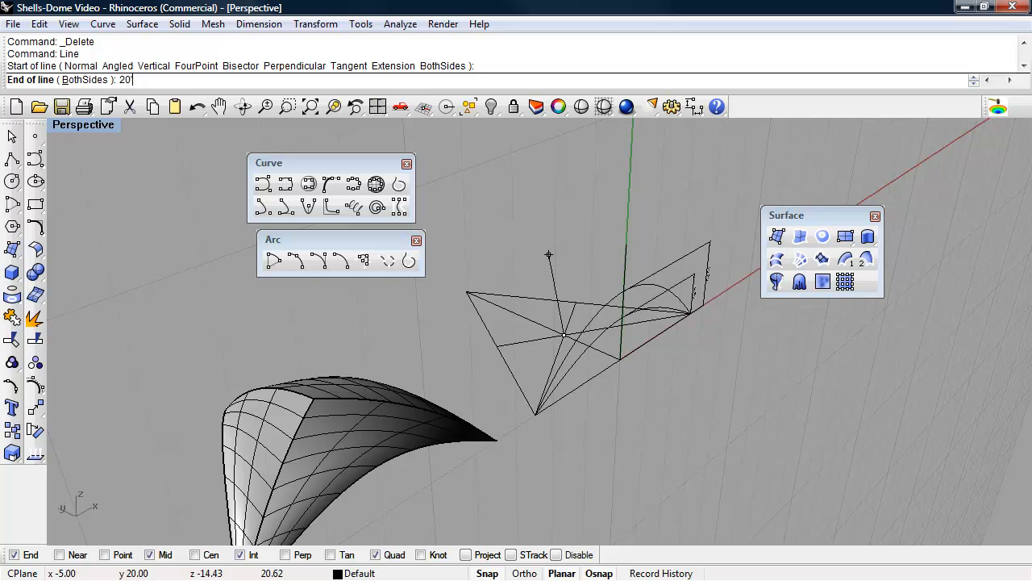
key("Return")
left_click(554, 252)
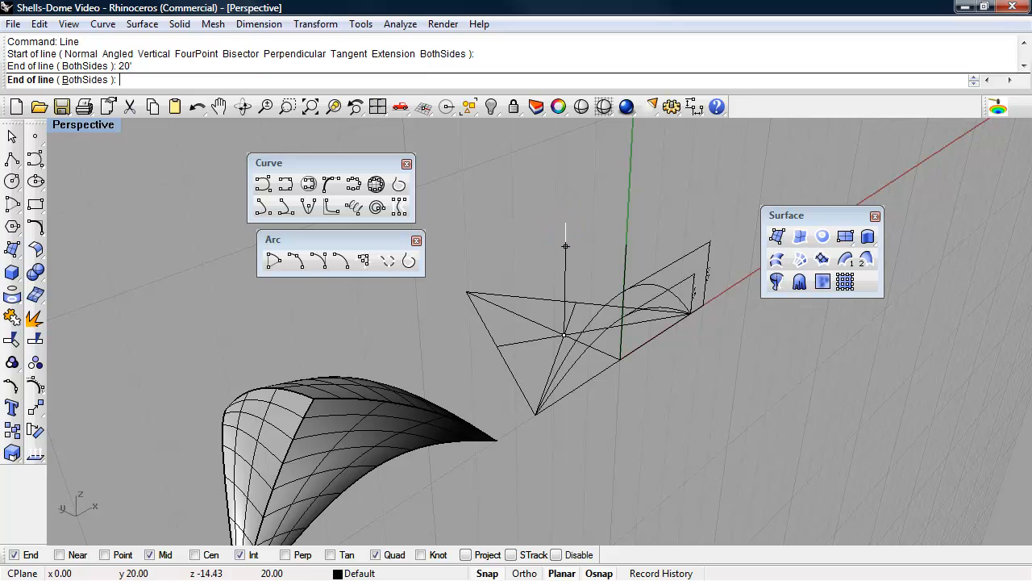
left_click(560, 217)
Copy the vertical line from the triangle's centre to the midpoint of the side opposite the base edge's far-from-dimensions corner.
right_click_drag(590, 289, 553, 304)
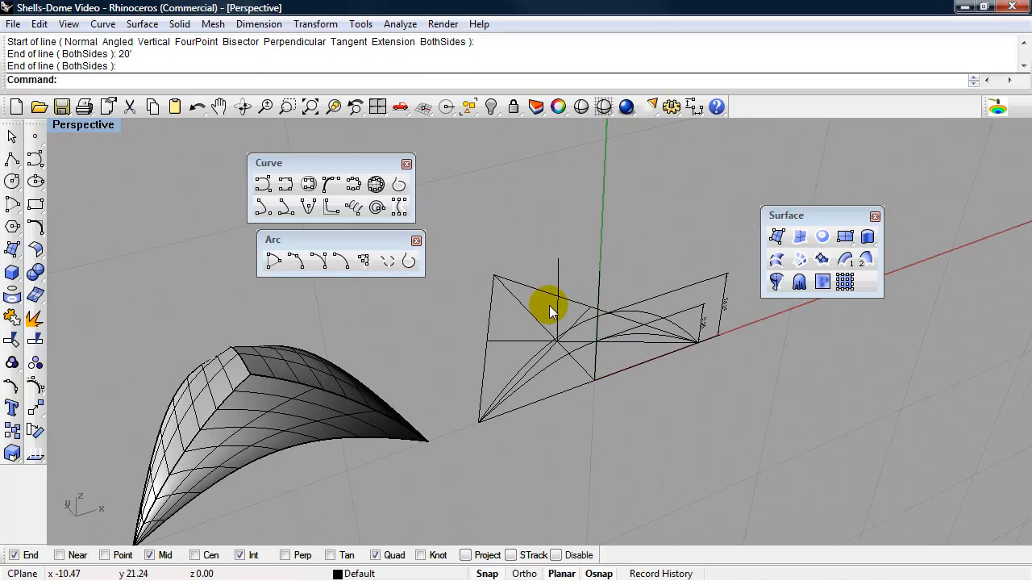
left_click(557, 307)
key("Return")
left_click(556, 340)
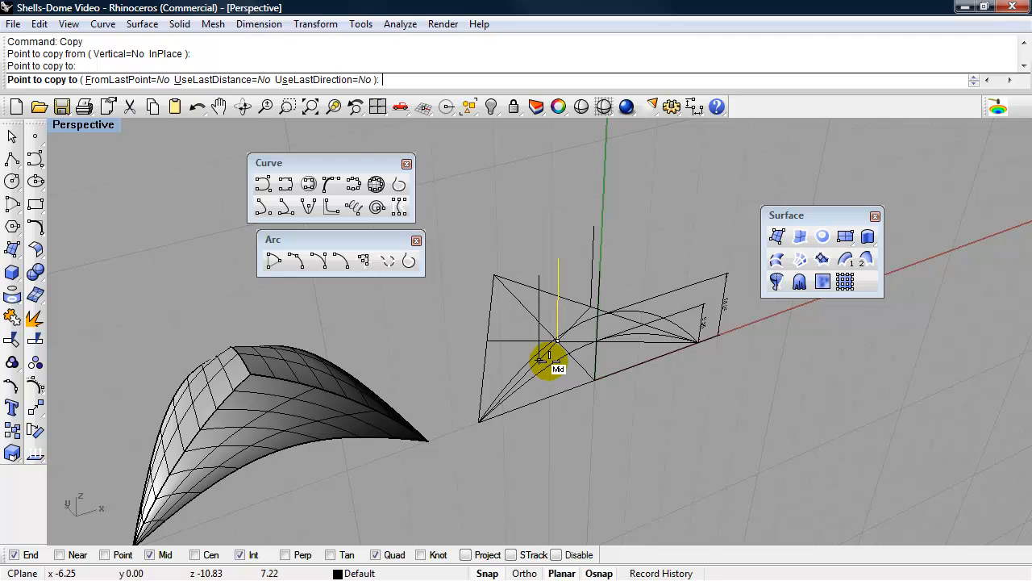
left_click(579, 369)
Draw a three-point arc from the base corner away from the dimensions, through the centre line's top, ending at the copied line's top.
mouse_move(579, 369)
right_mouse_down()
mouse_move(622, 364)
mouse_move(570, 368)
mouse_move(594, 368)
right_mouse_up()
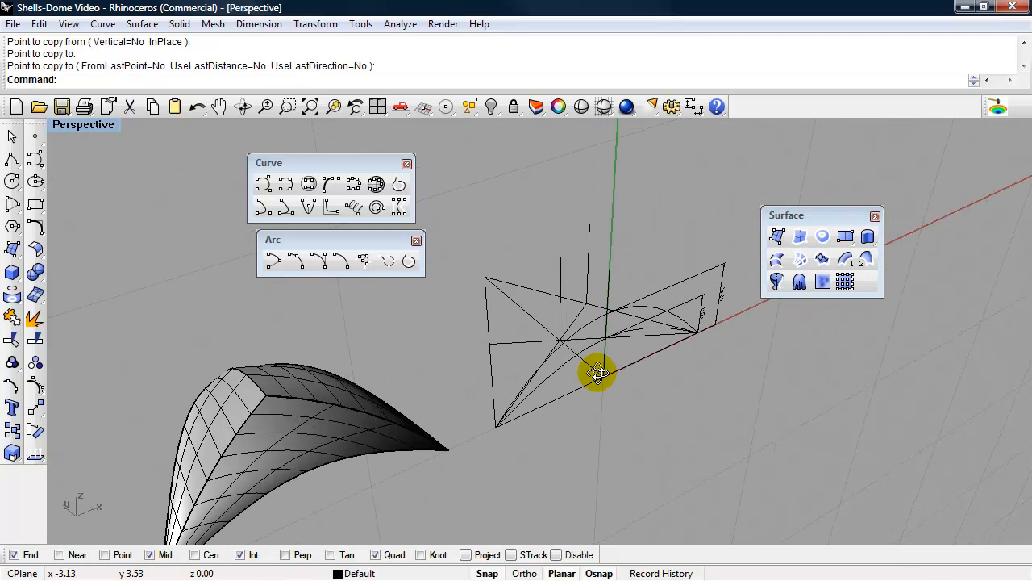
left_click(296, 261)
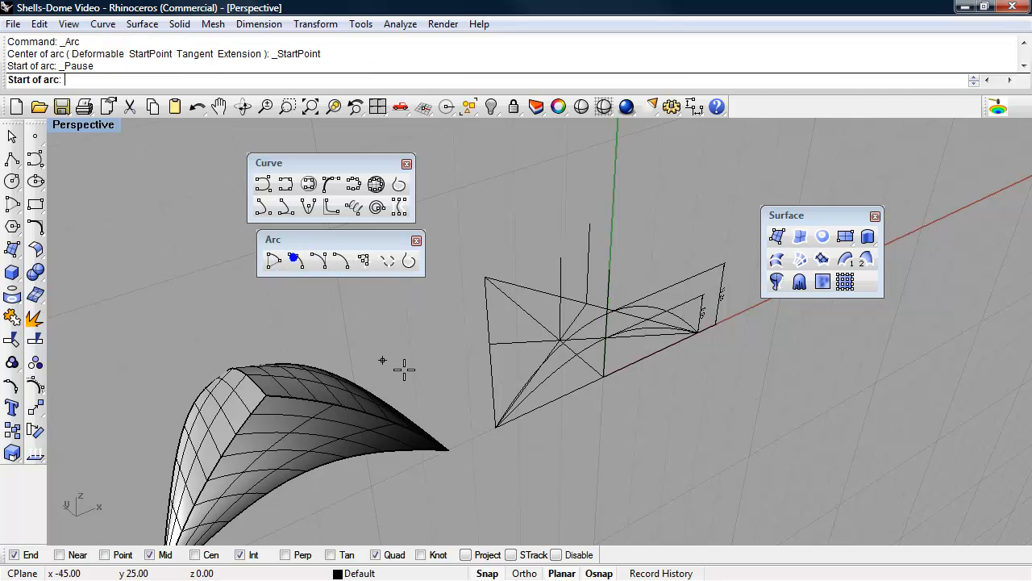
left_click(488, 423)
left_click(555, 259)
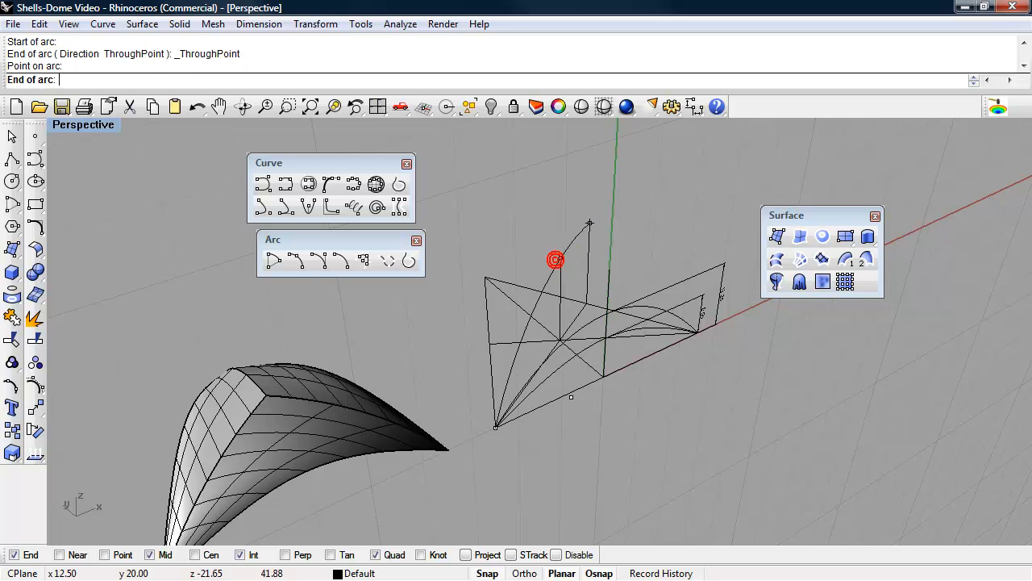
left_click(590, 225)
Mirror the arc with a copy about the line from the base edge's midpoint to the triangle's opposite corner.
right_click_drag(590, 225, 566, 271)
type("Mirror")
key("Return")
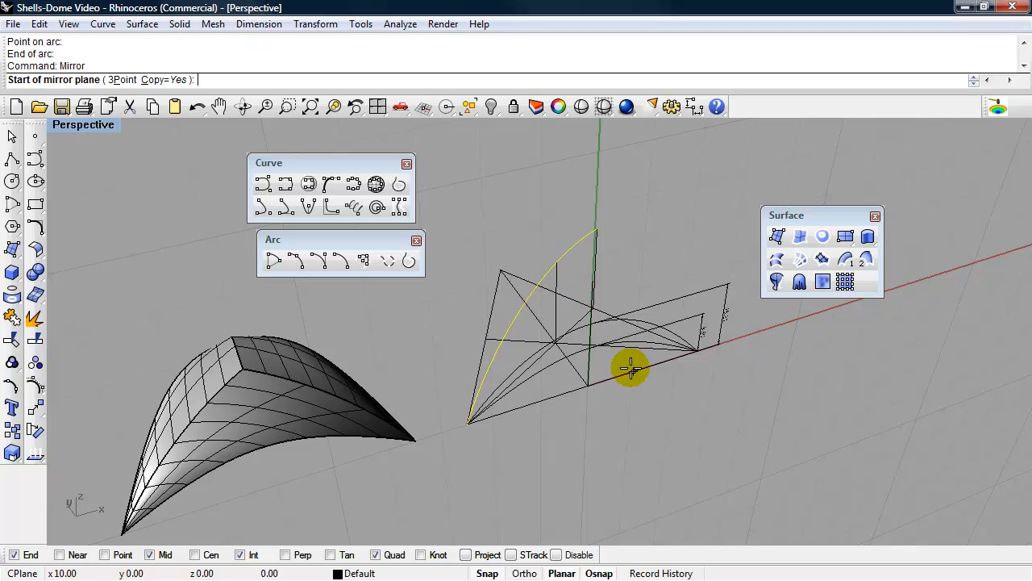
left_click(587, 384)
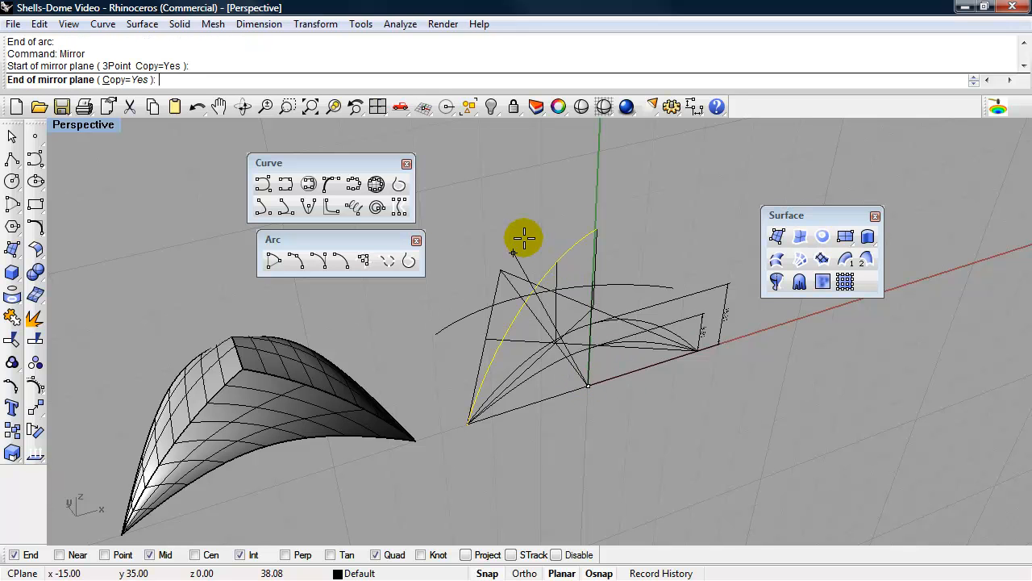
left_click(492, 221)
Create a curve-network surface from the arc, its mirrored copy and the parabola, keeping Position edge matching.
right_click_drag(492, 221, 581, 242)
left_click(599, 233)
left_click(598, 251)
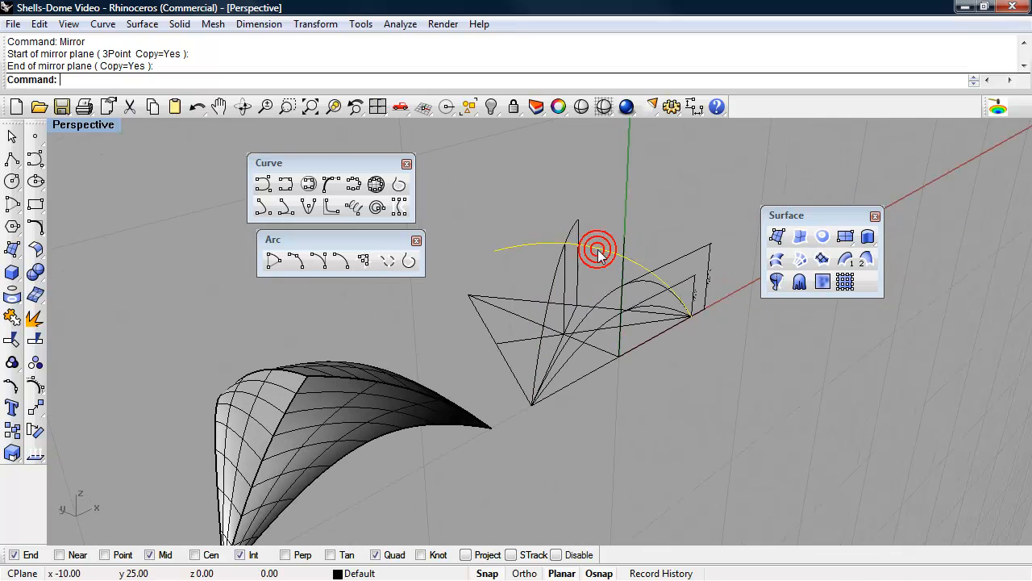
left_click(801, 259)
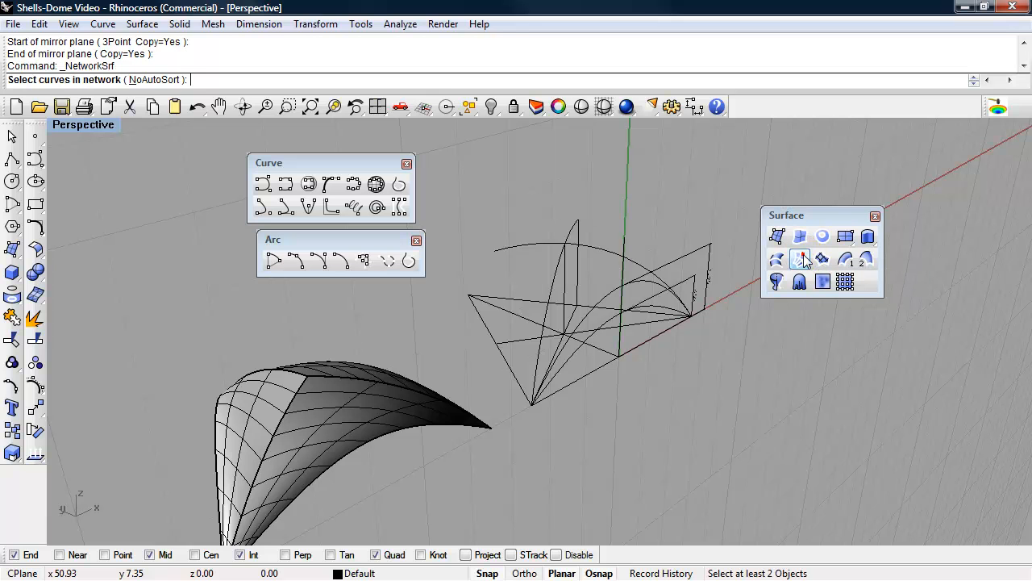
left_click(553, 274)
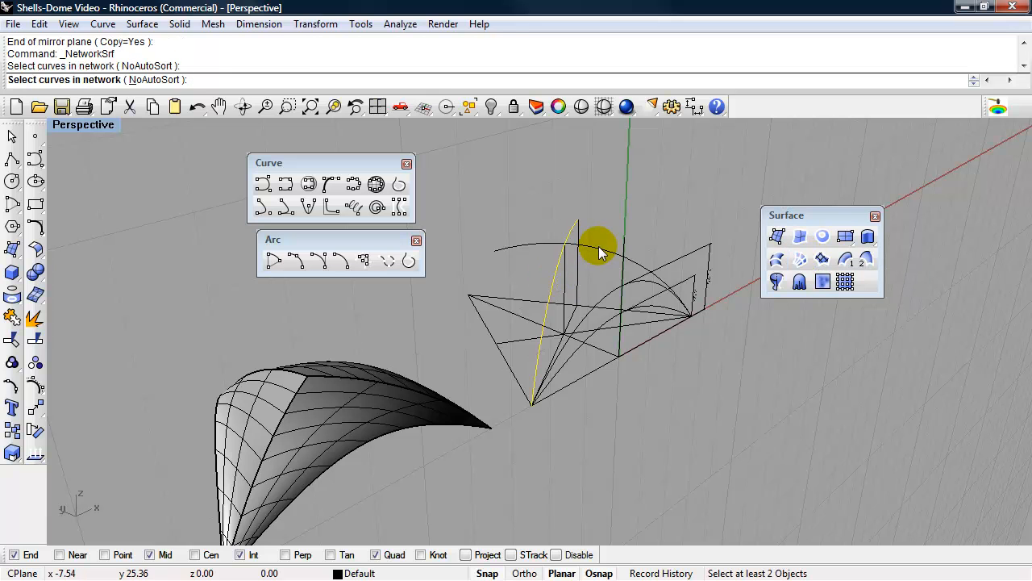
left_click(598, 245)
right_click_drag(604, 299, 626, 296)
left_click(649, 292)
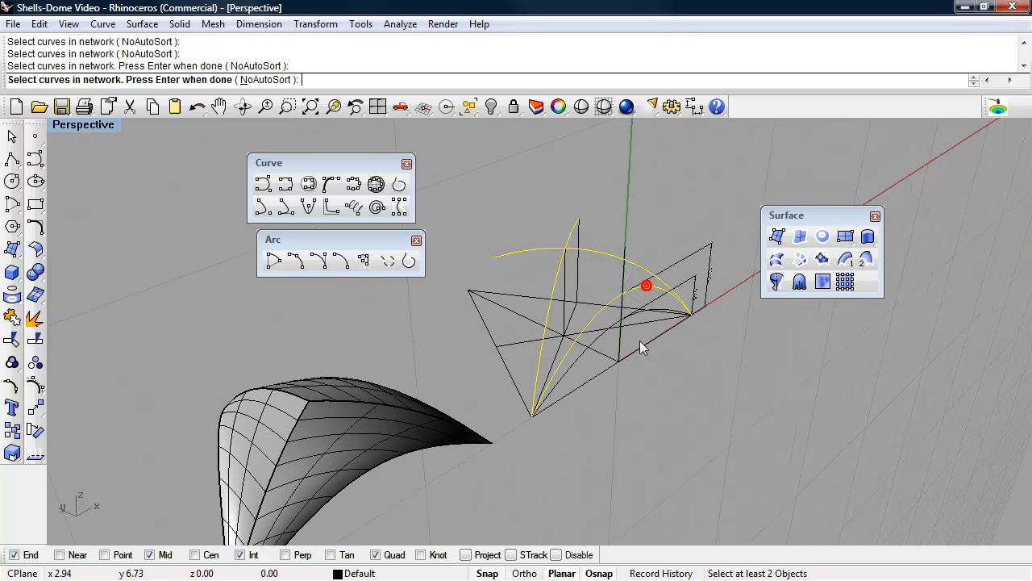
right_click(673, 368)
left_click(826, 491)
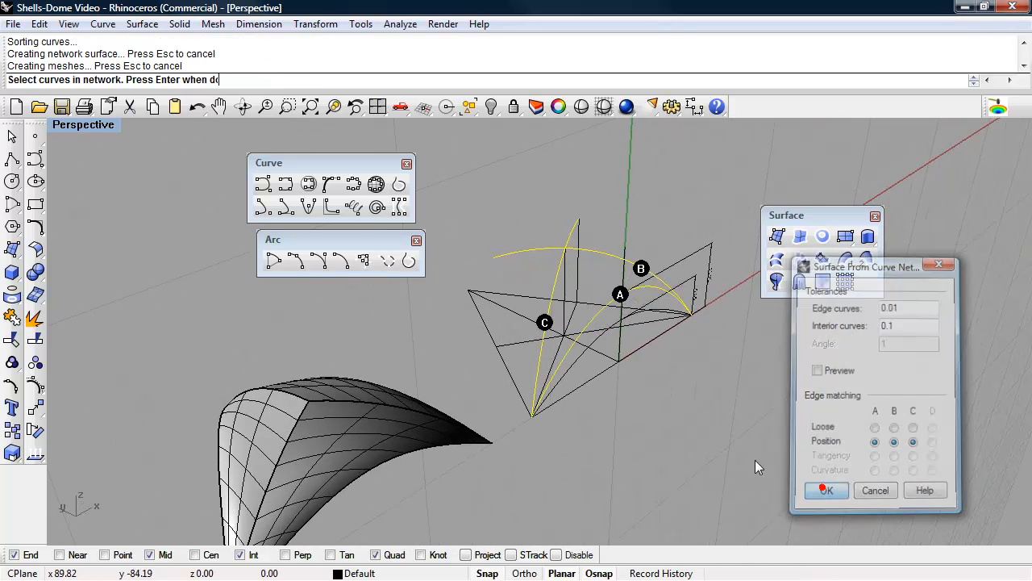
mouse_move(664, 421)
right_mouse_down()
mouse_move(745, 332)
mouse_move(670, 348)
mouse_move(556, 349)
mouse_move(659, 435)
right_mouse_up()
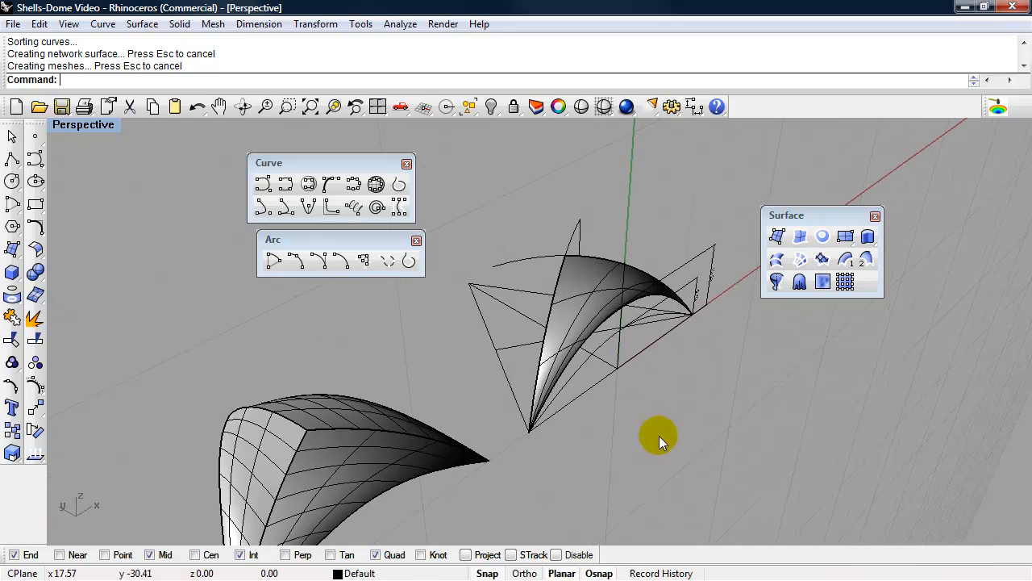
right_click_drag(568, 418, 569, 386)
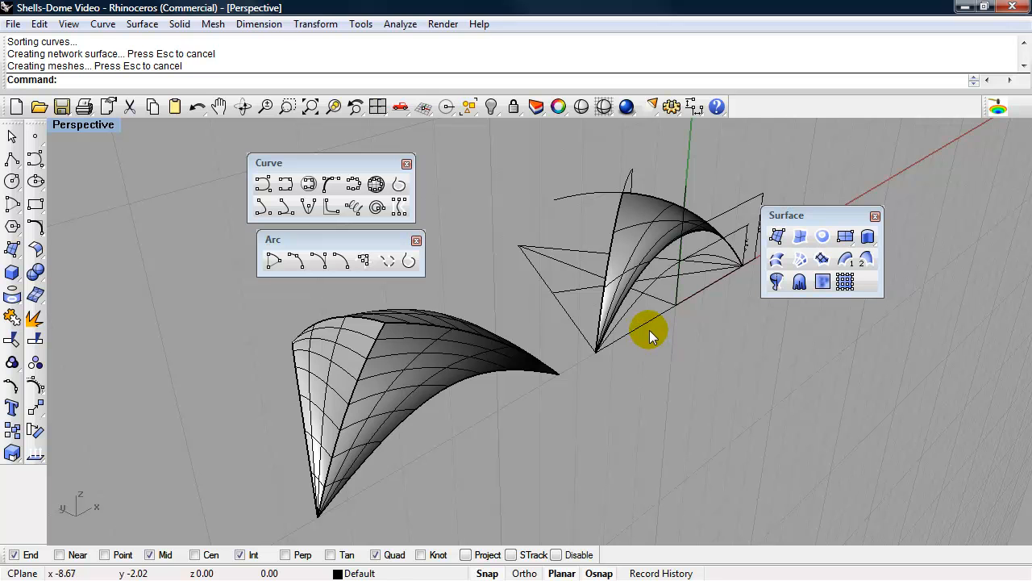
Delete the existing parabola standing above the base edge.
right_click_drag(644, 335, 606, 347, "shift")
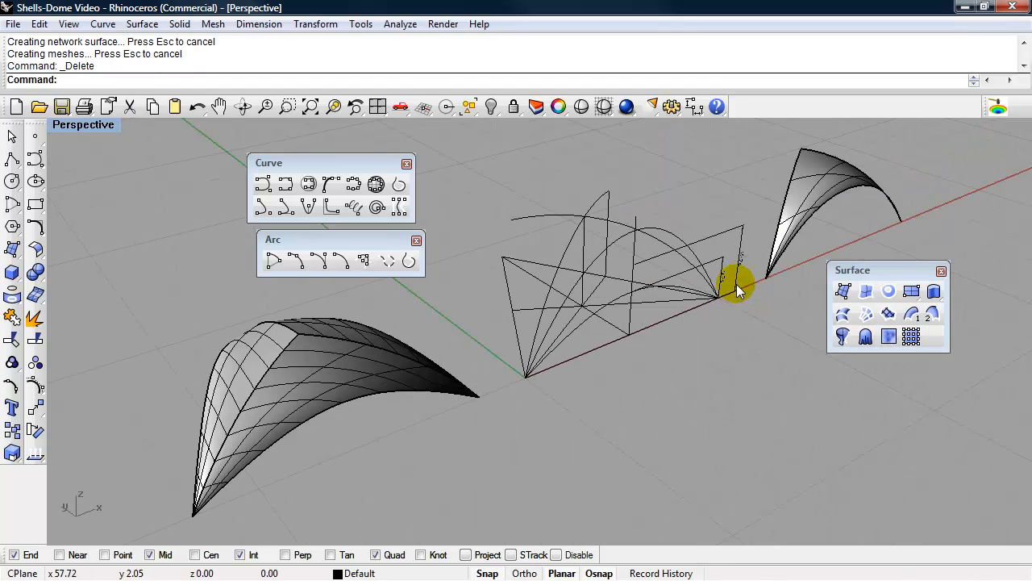
right_click_drag(647, 336, 675, 342)
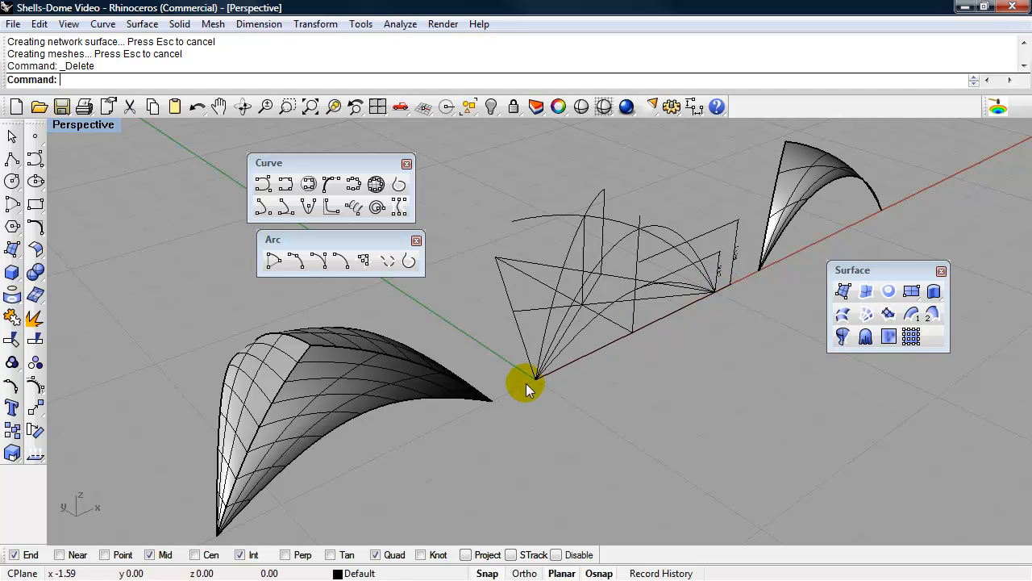
left_click(701, 262)
right_click_drag(704, 336, 671, 316)
key("Delete")
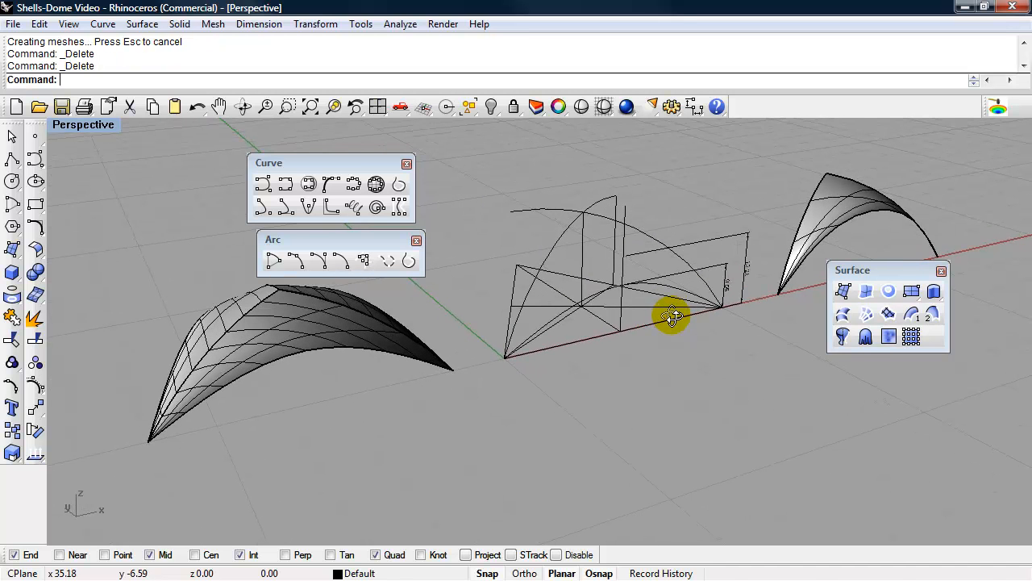
Draw a parabola focused at the outer height dimension's upper end, directed down to the base edge's midpoint and ending at the corner beside the dimensions.
left_click(308, 209)
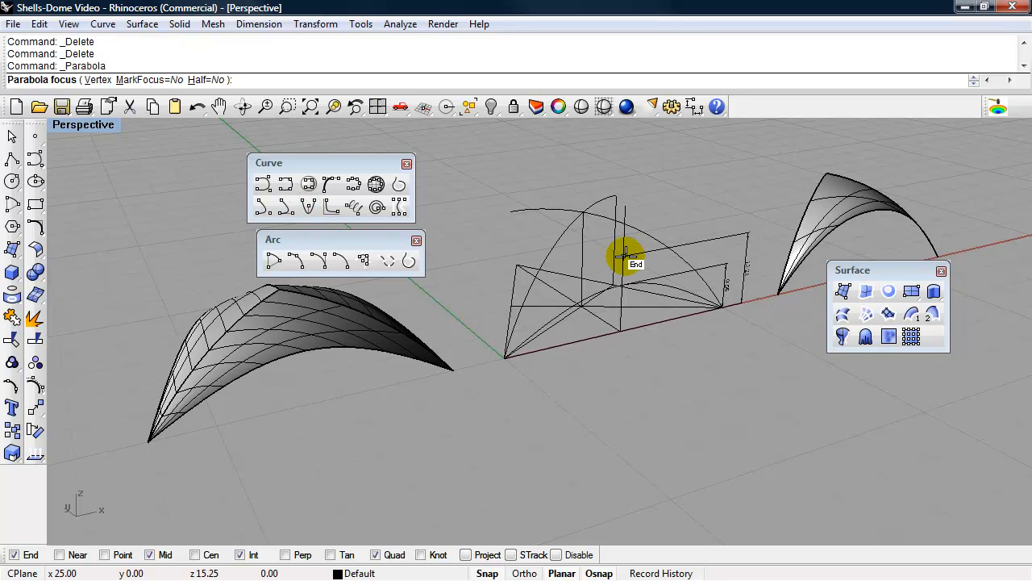
left_click(625, 256)
left_click(623, 330)
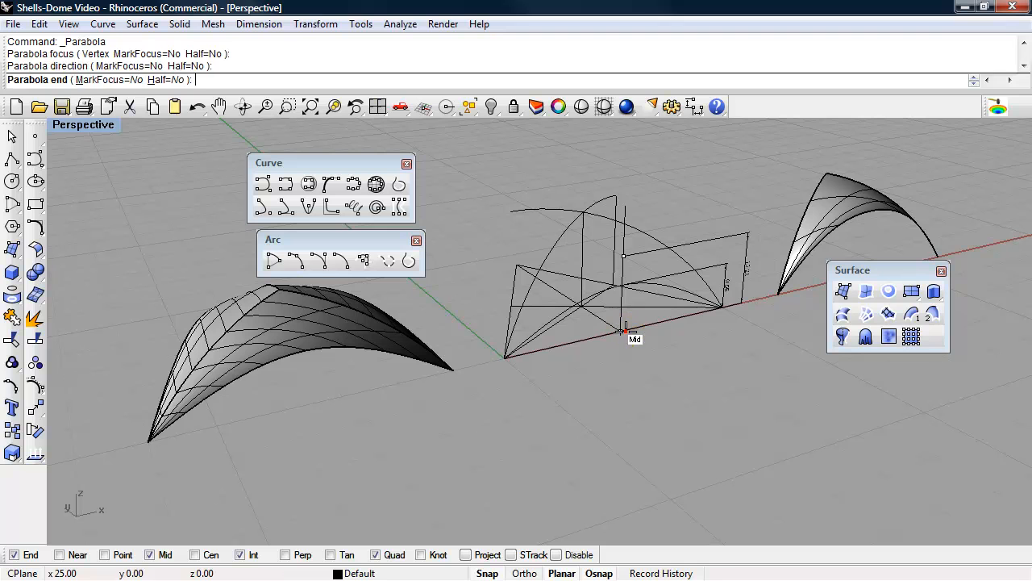
left_click(720, 306)
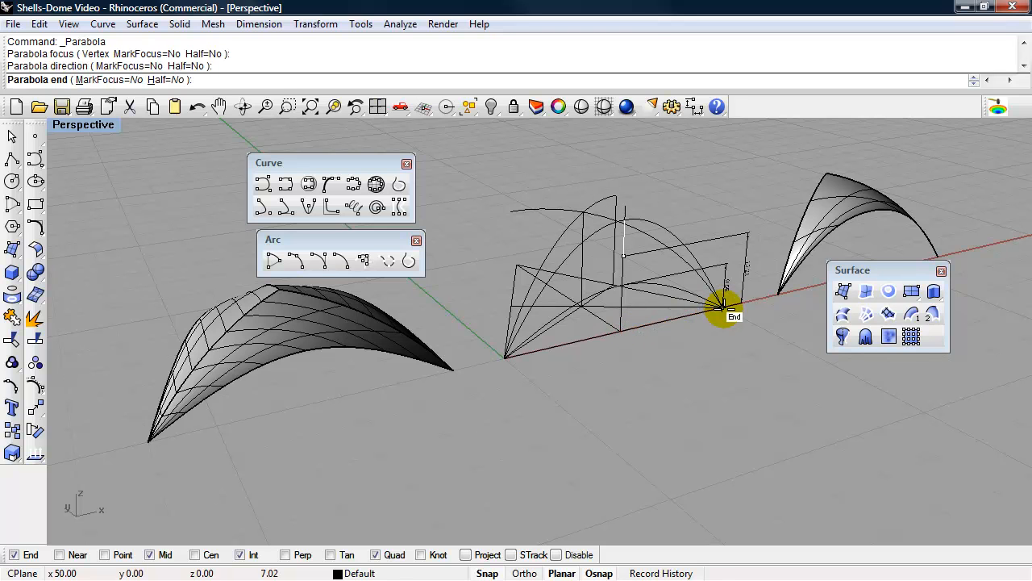
left_click(720, 307)
Create a curve-network surface from the new, taller parabola and the two crossing arcs, keeping Position edge matching.
right_click_drag(612, 357, 835, 341)
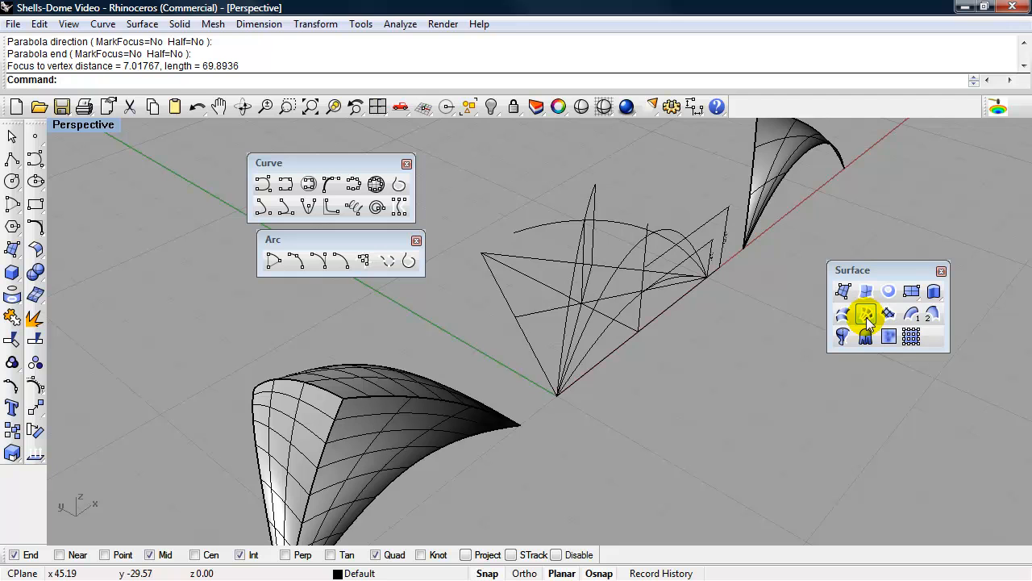
left_click(867, 315)
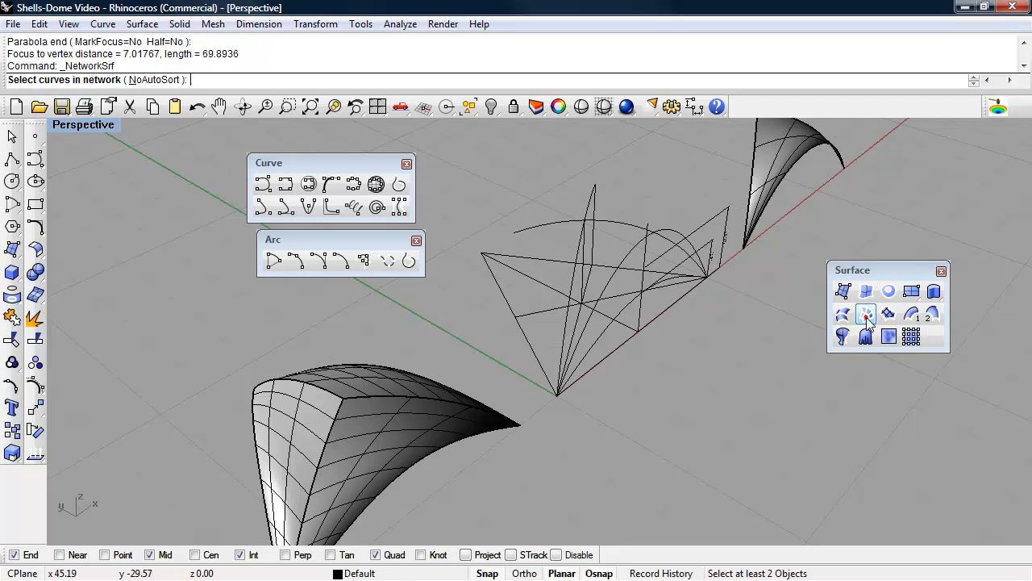
left_click(634, 248)
left_click(628, 222)
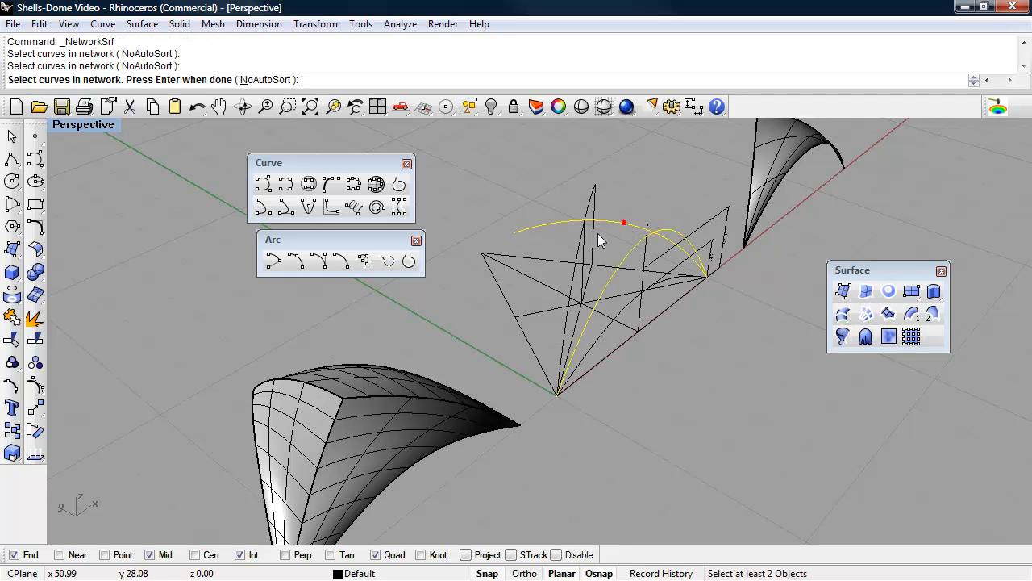
left_click(575, 256)
key("Return")
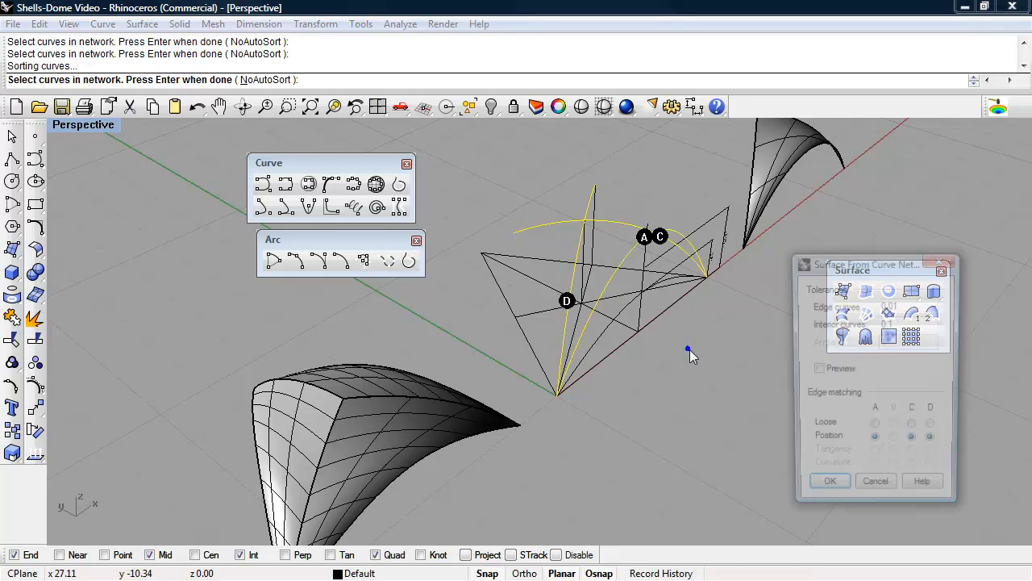
left_click(828, 492)
right_click_drag(742, 403, 758, 451)
right_click_drag(865, 333, 712, 385)
Mirror the new shell surface with a copy about the triangle's bisector starting at the origin corner.
right_click_drag(663, 363, 645, 288)
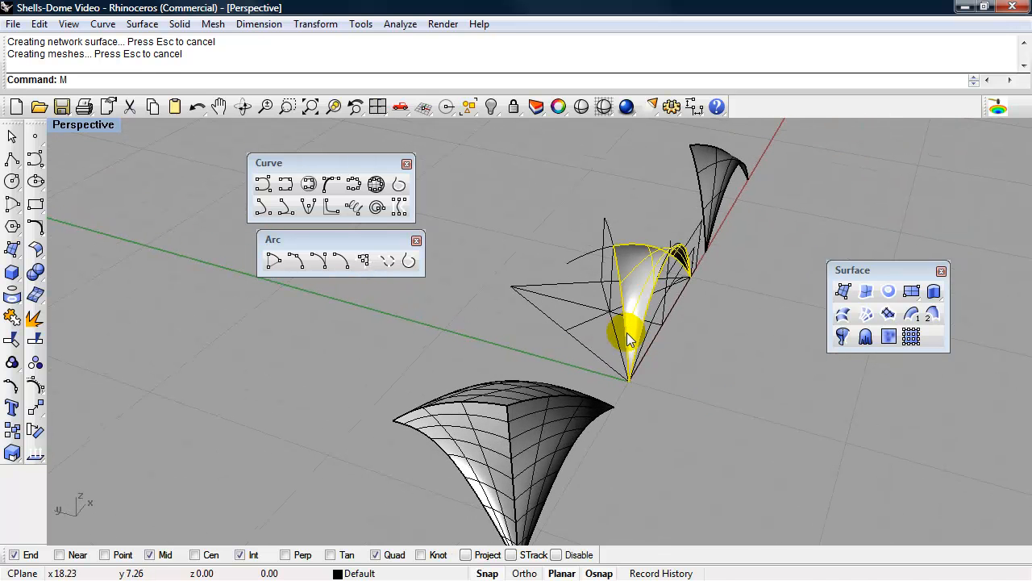
left_click(628, 377)
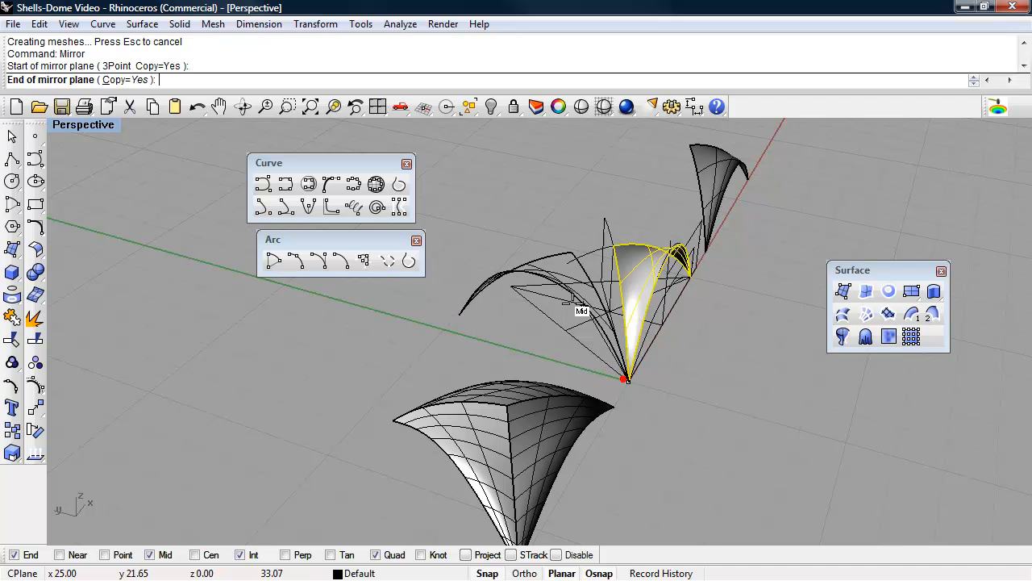
left_click(586, 300)
Mirror the original shell surface with a copy about the line from the base corner beside the dimensions through the triangle's centre.
right_click_drag(586, 300, 738, 323)
right_click_drag(624, 352, 525, 375)
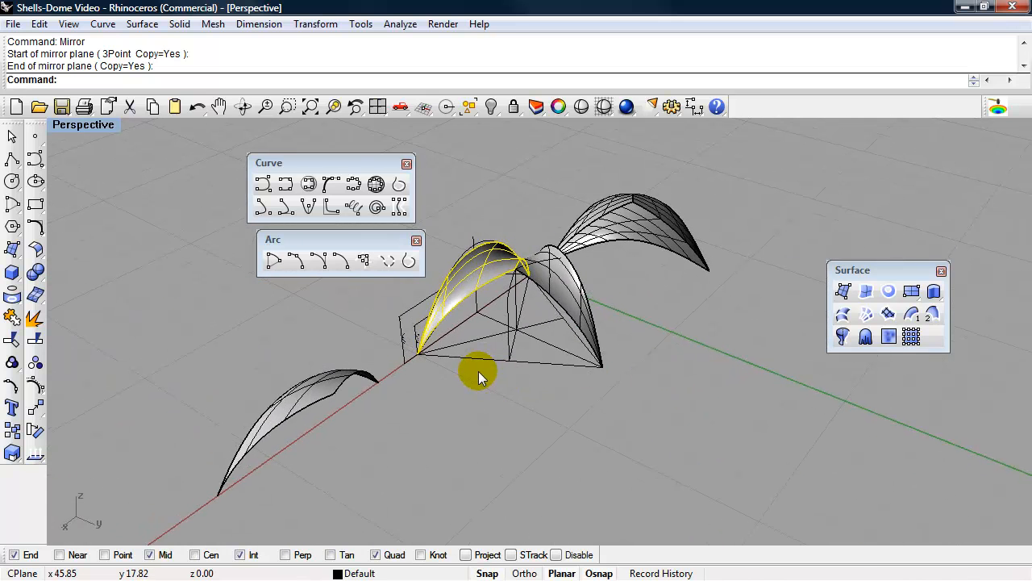
key("Return")
left_click(418, 351)
right_click_drag(462, 391, 211, 350)
left_click(516, 325)
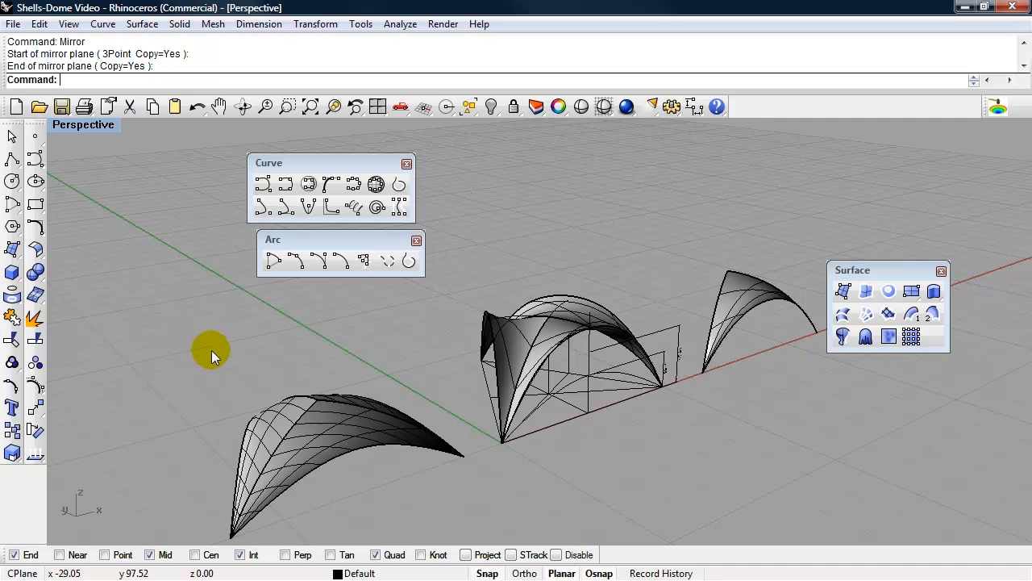
right_click_drag(271, 364, 246, 337)
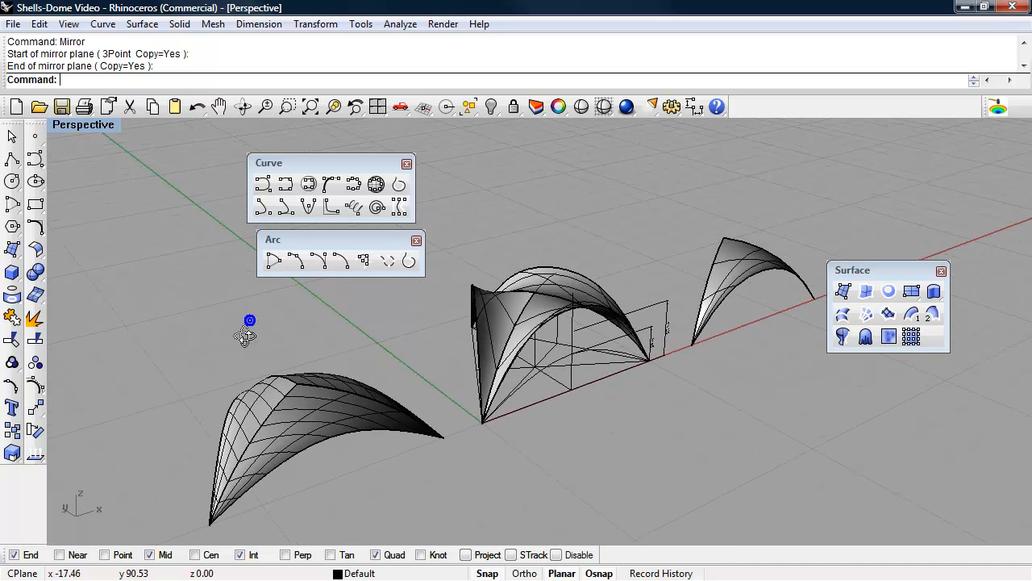